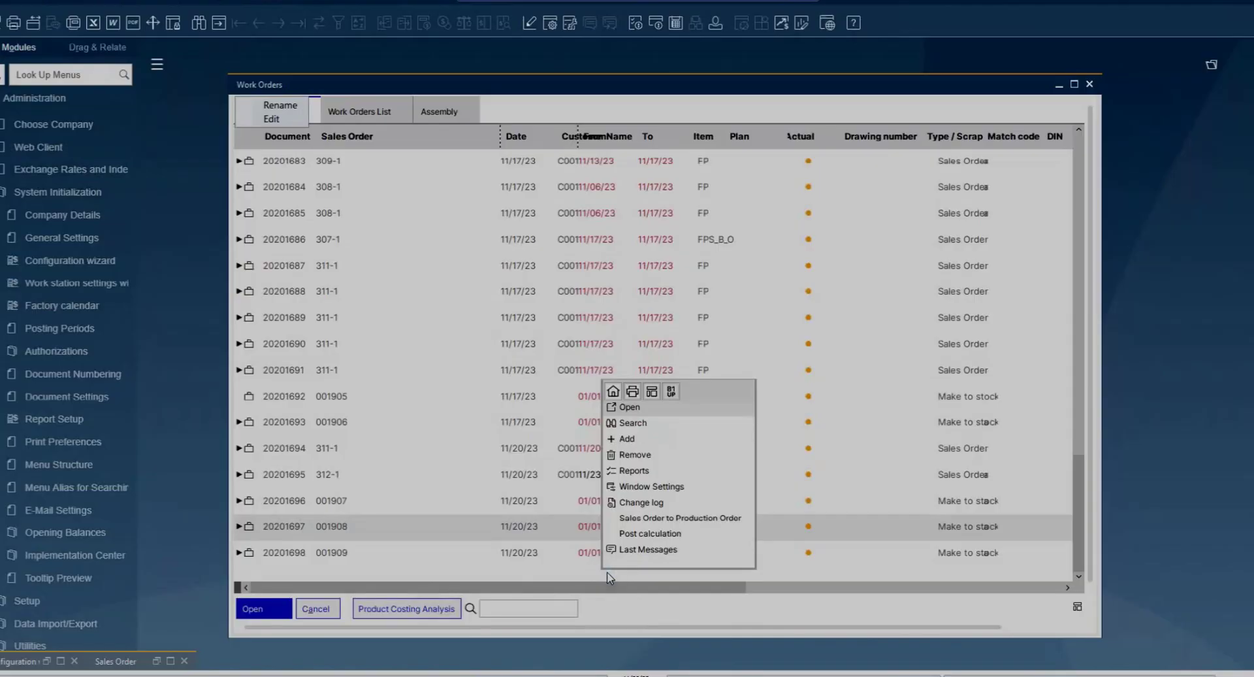
Step: Add make-to-stock work order 001910, check its Setup tab, and save the header
{"action": "left_click", "coordinate": [640, 442]}
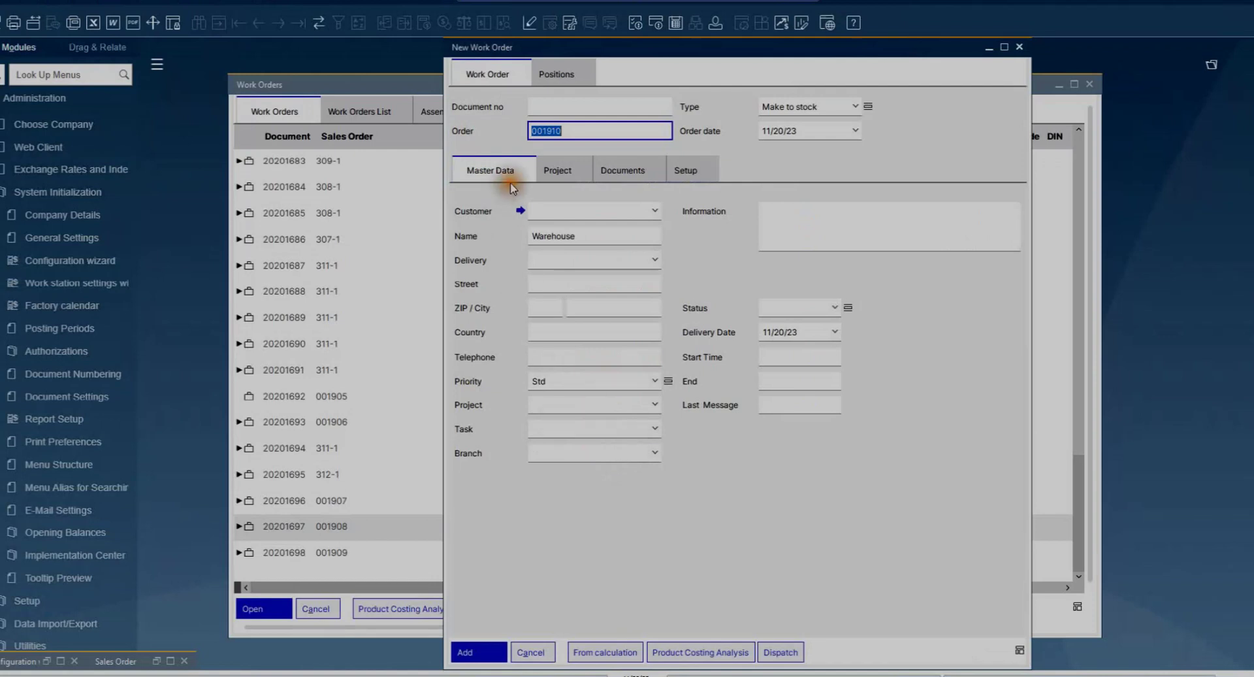
{"action": "left_click", "coordinate": [700, 171]}
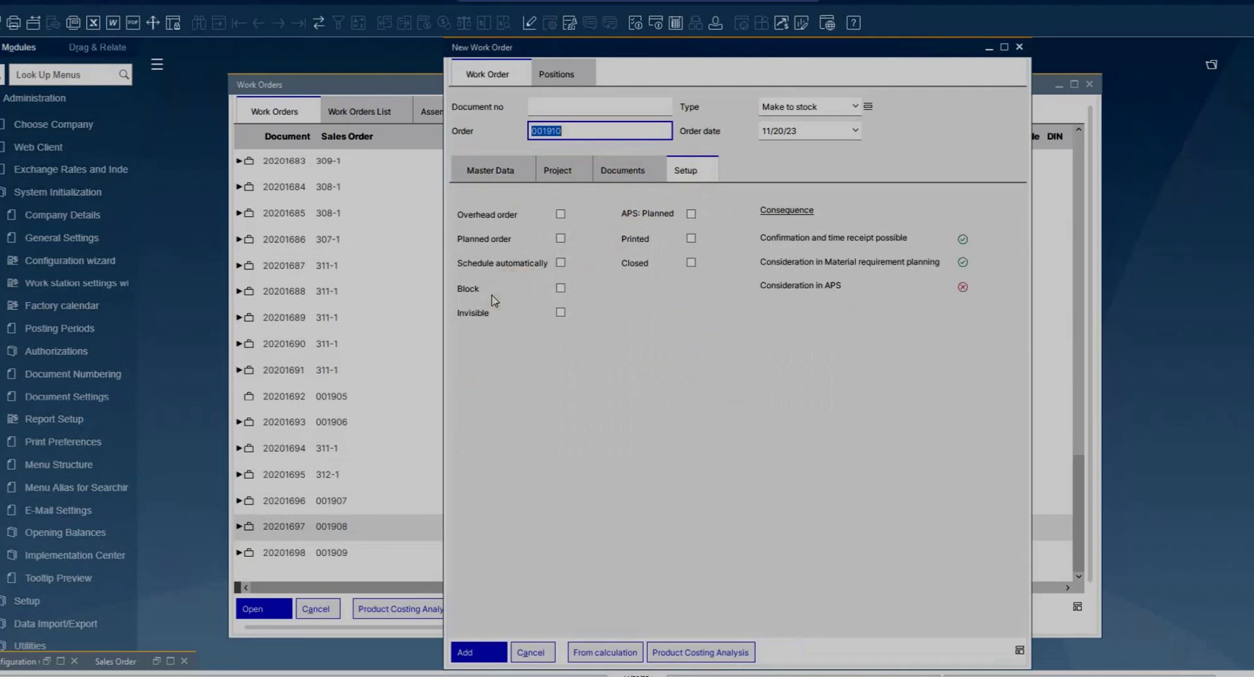
{"action": "left_click", "coordinate": [581, 77]}
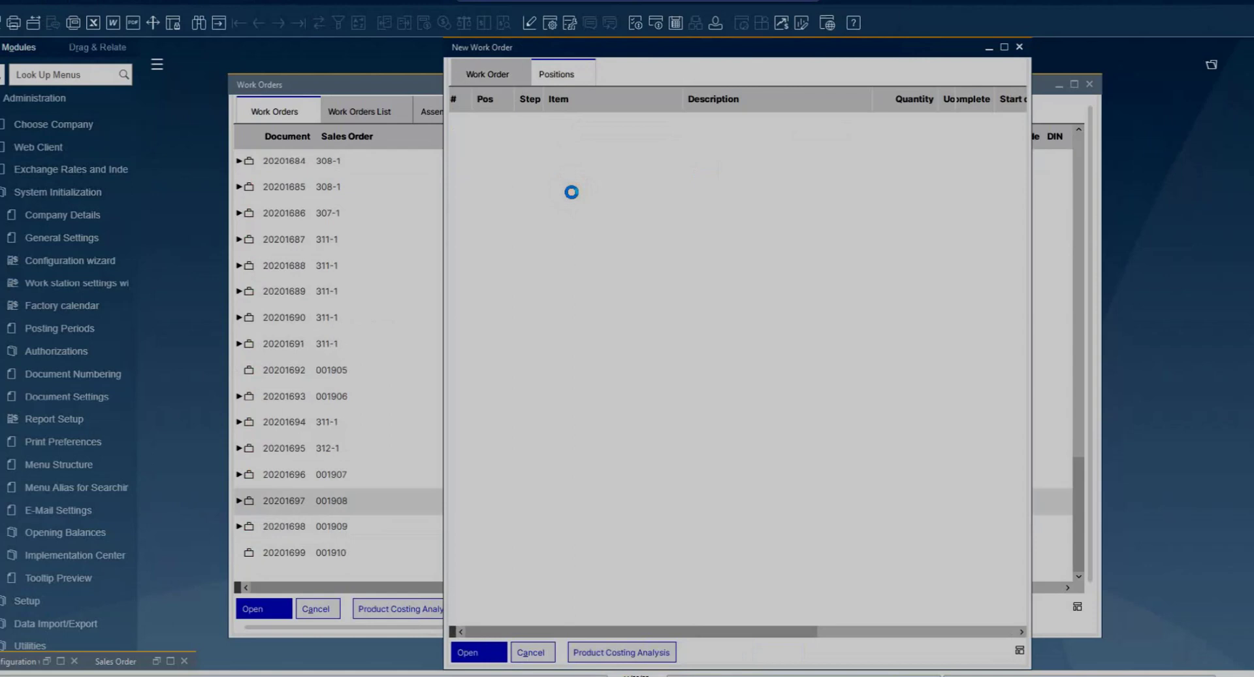
Step: Add a new position 10 from the Positions grid context menu for work order 001910
{"action": "right_click", "coordinate": [572, 192]}
{"action": "left_click", "coordinate": [596, 252]}
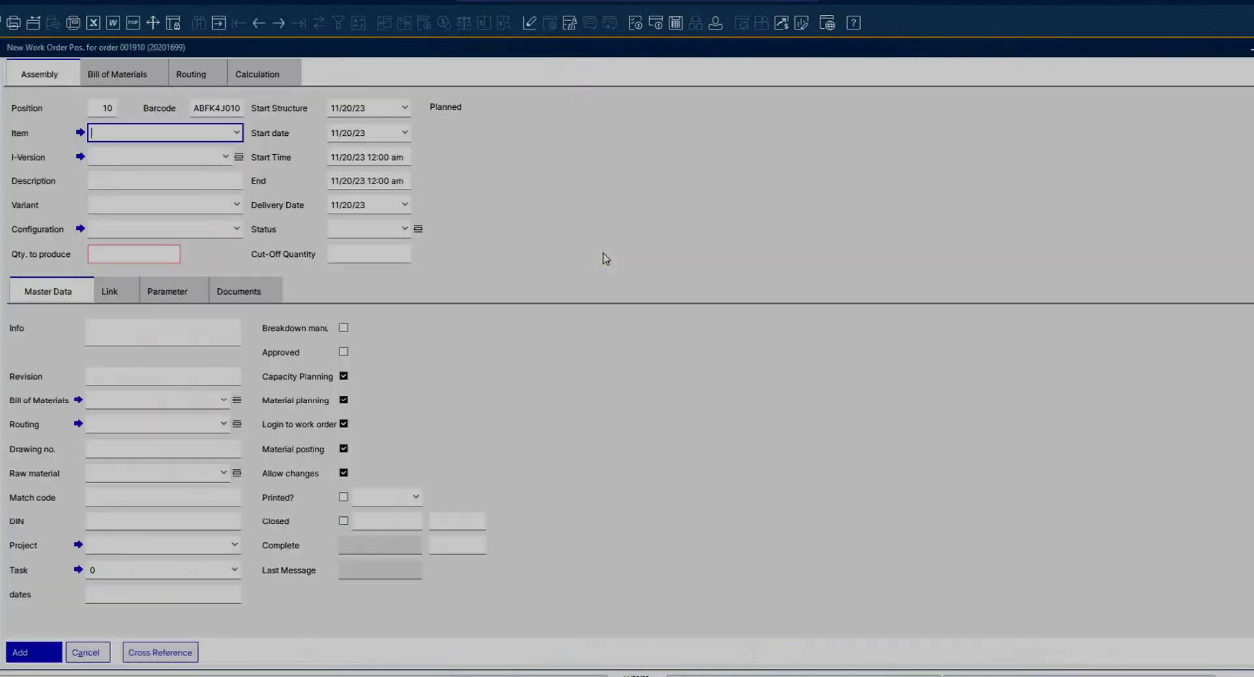
{"action": "left_click", "coordinate": [1028, 330]}
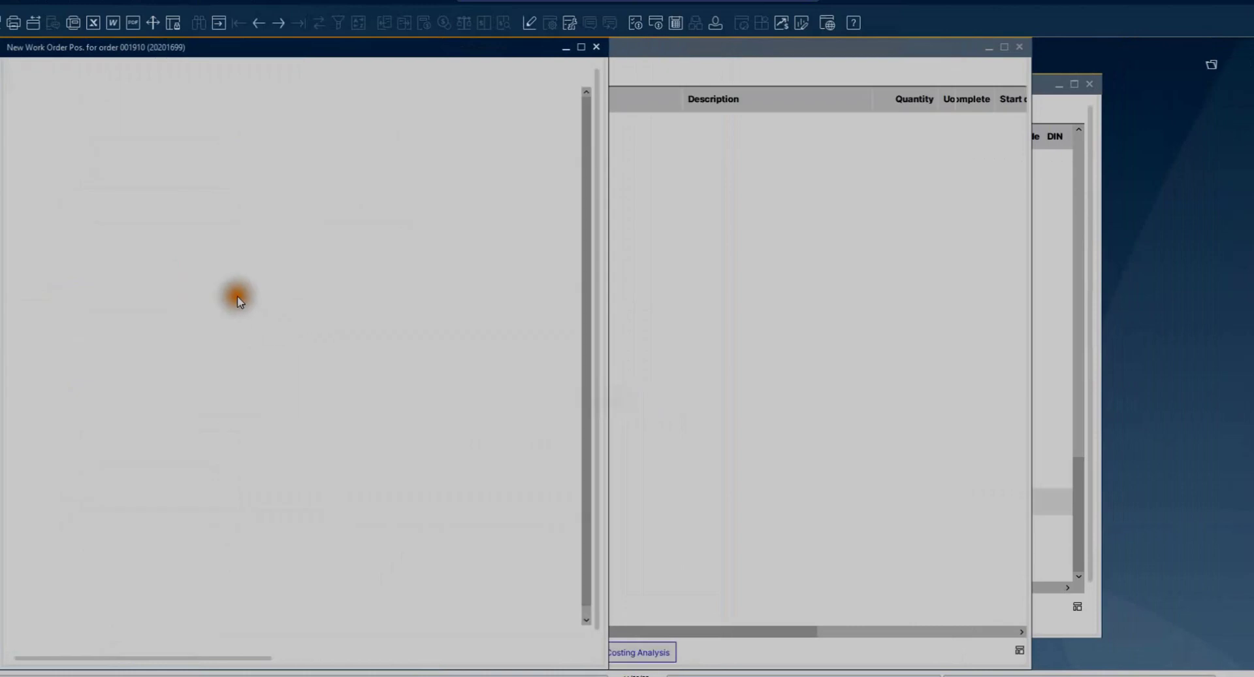
{"action": "left_click", "coordinate": [132, 133]}
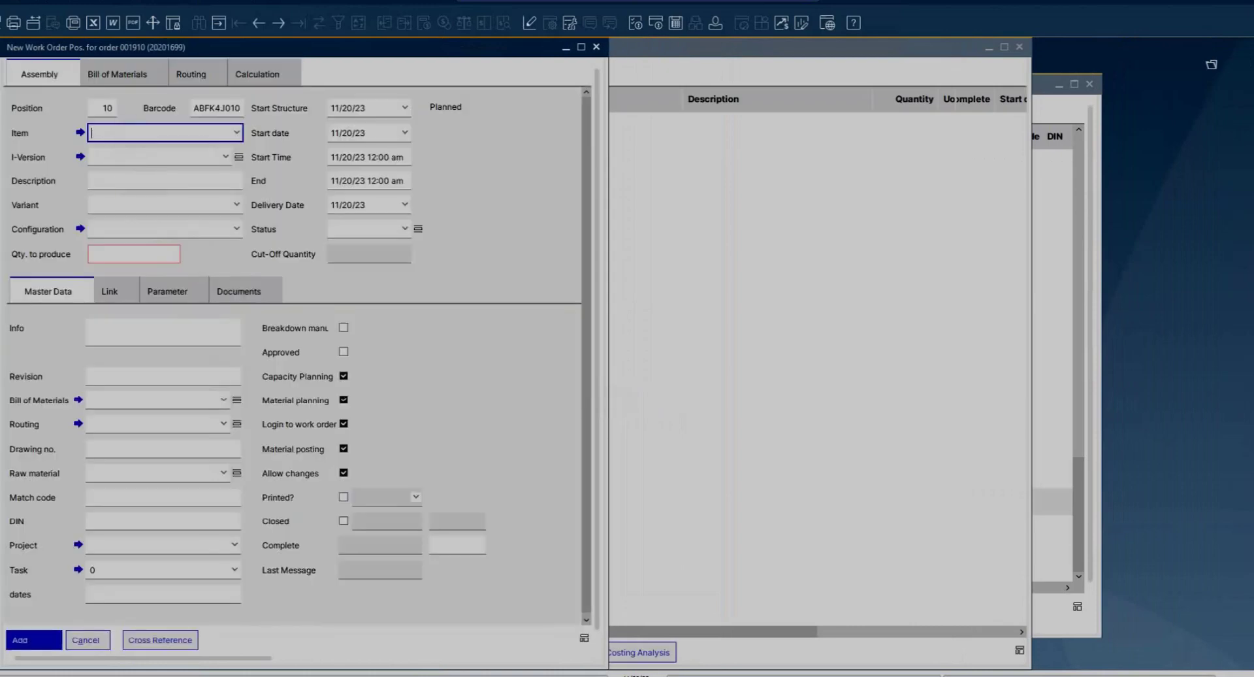
Step: Enter item FP with a quantity to produce of 1 on position 10
{"action": "left_click", "coordinate": [163, 253]}
{"action": "left_click", "coordinate": [136, 129]}
{"action": "type", "text": "FP"}
{"action": "left_click", "coordinate": [106, 157]}
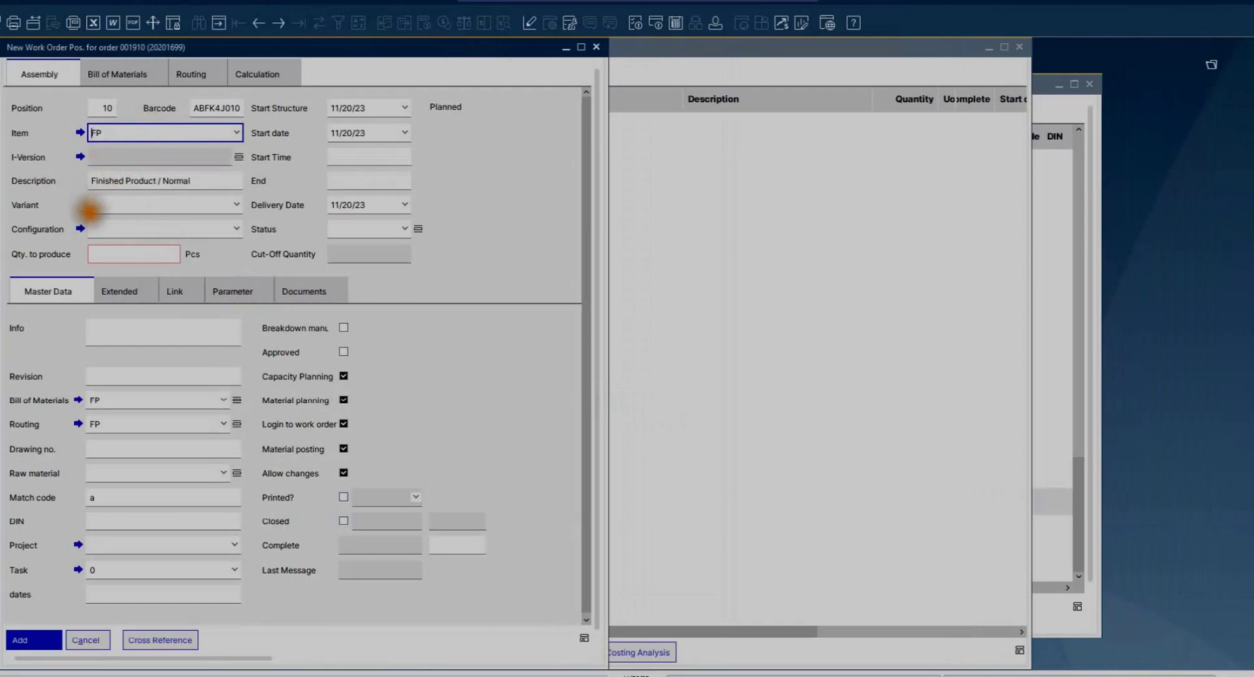
{"action": "left_click", "coordinate": [118, 254]}
{"action": "type", "text": "1"}
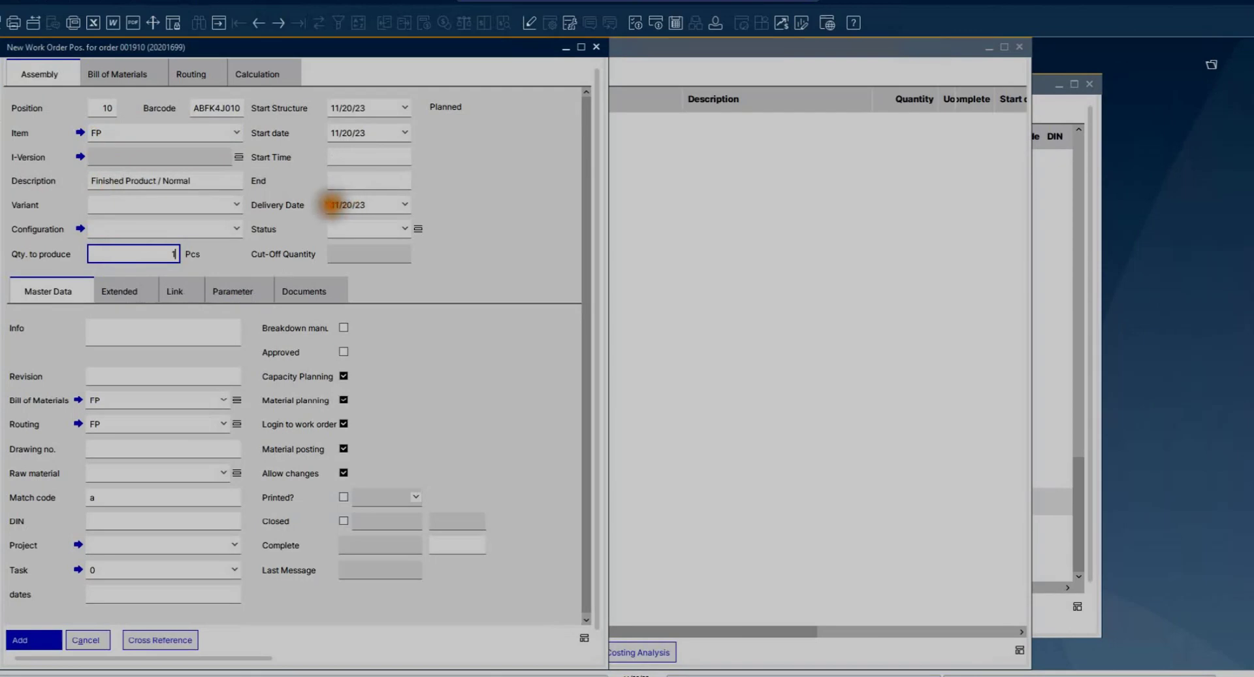
Step: Review the Bill of Materials, Routing and Calculation tabs, then save position 10
{"action": "left_click", "coordinate": [130, 75]}
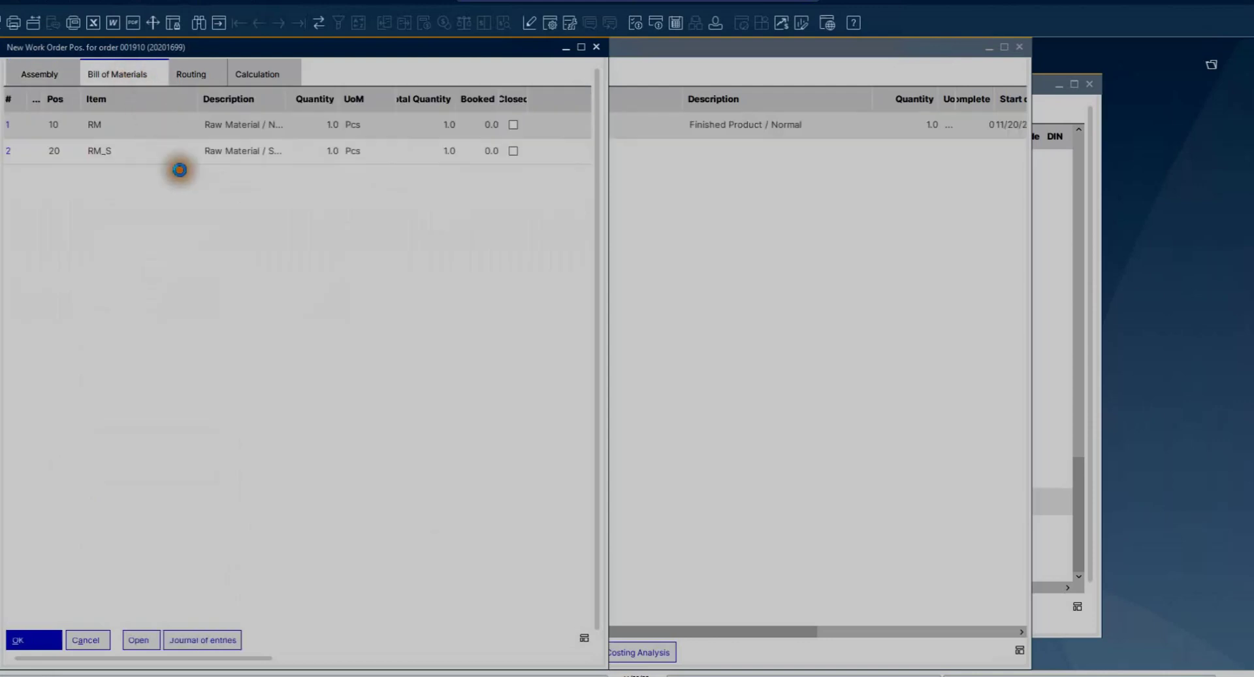
{"action": "left_click", "coordinate": [434, 451]}
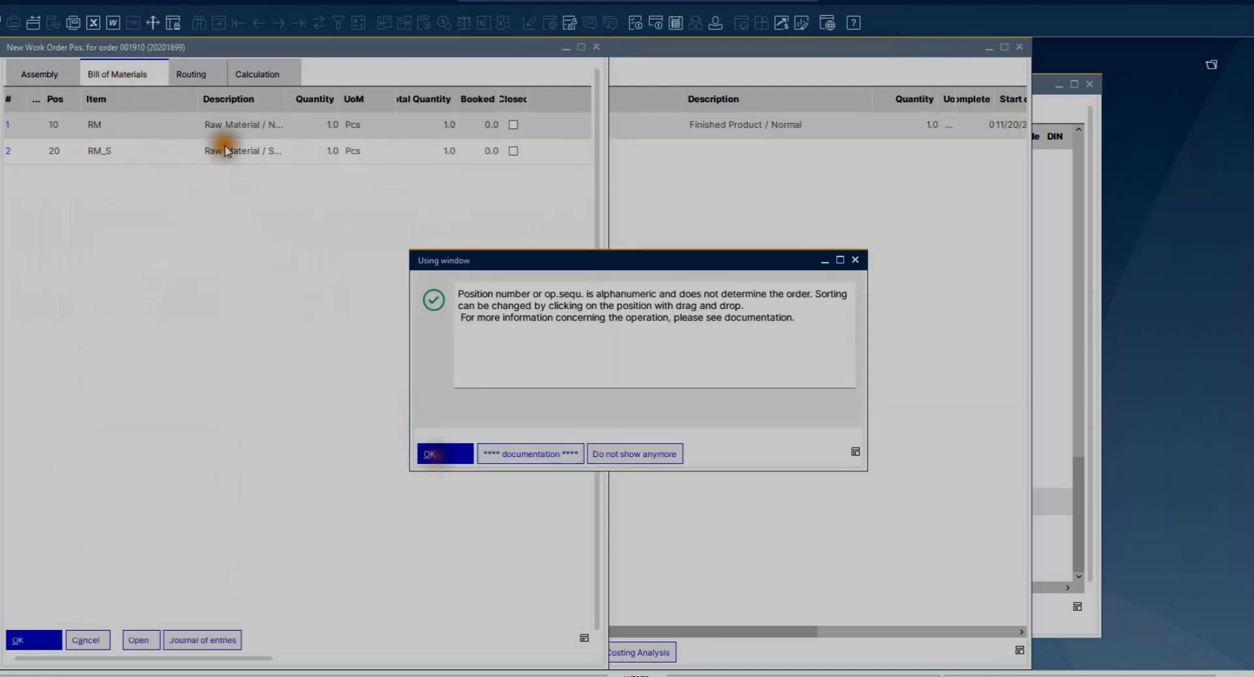
{"action": "left_click", "coordinate": [206, 80]}
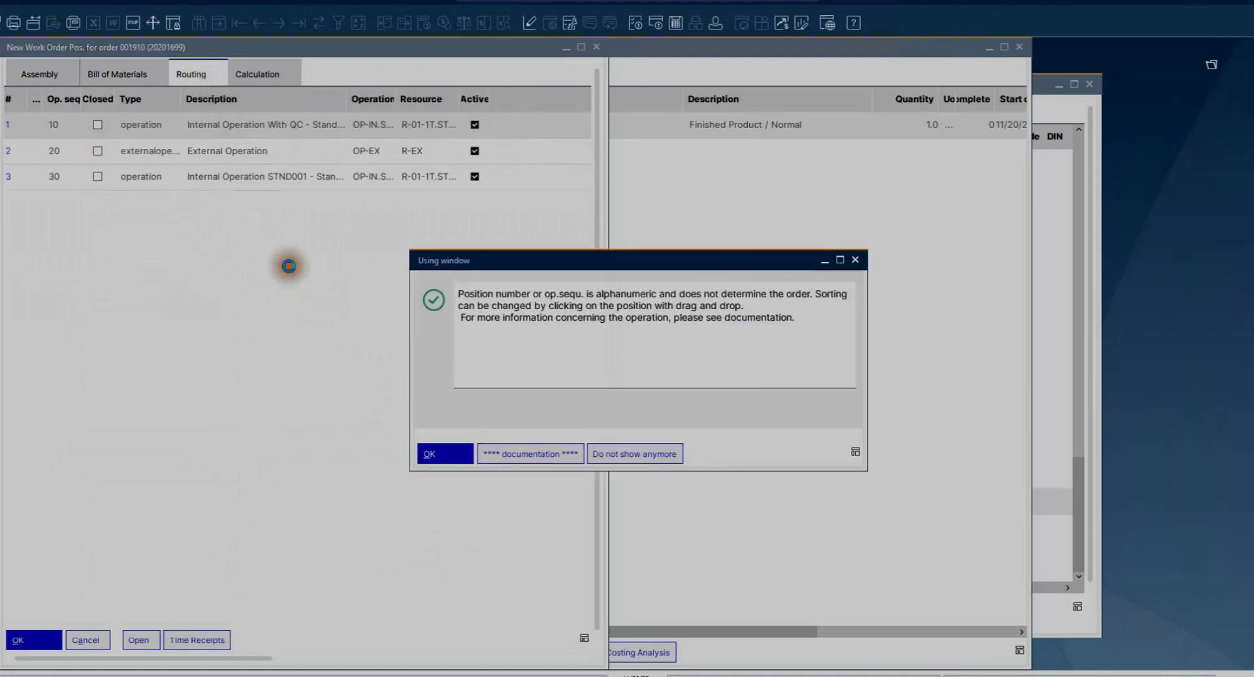
{"action": "left_click", "coordinate": [441, 455]}
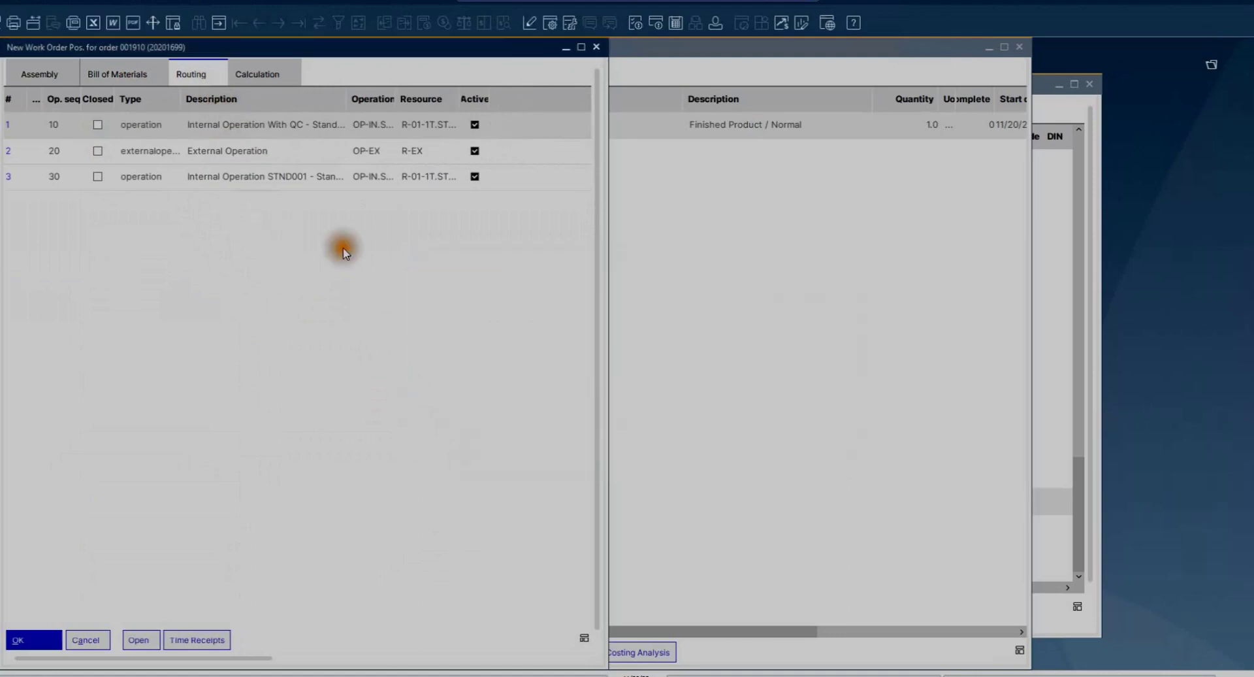
{"action": "left_click", "coordinate": [247, 74]}
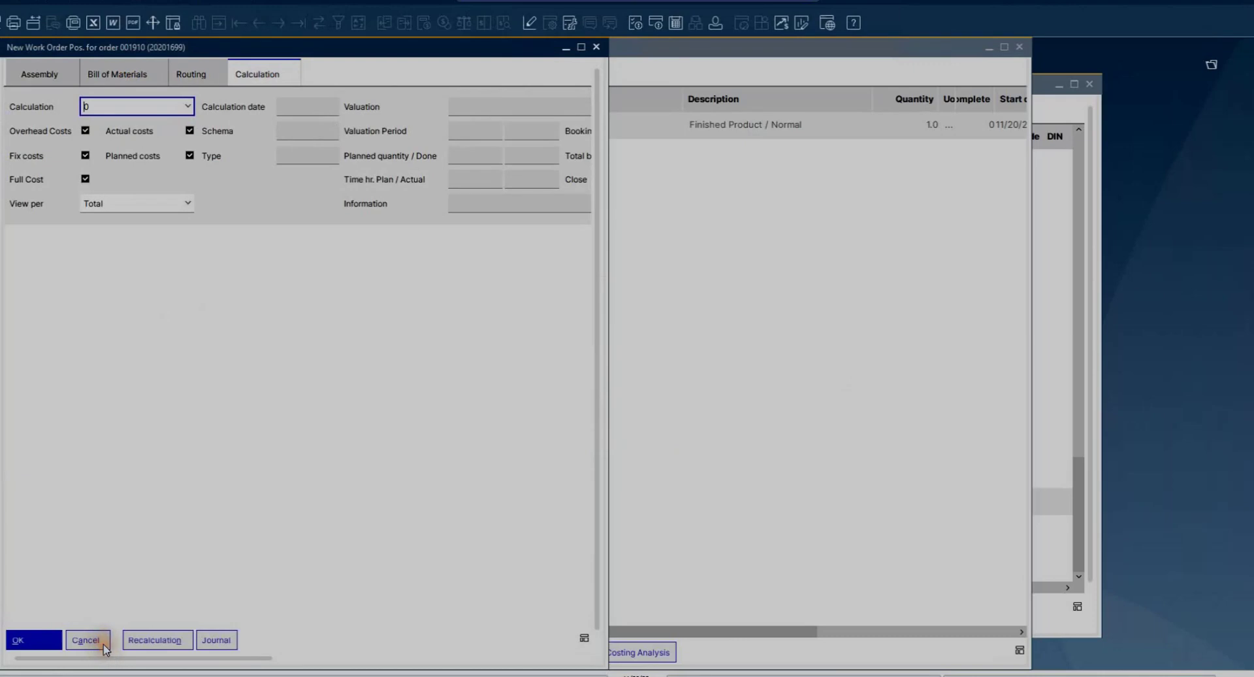
{"action": "left_click", "coordinate": [41, 74]}
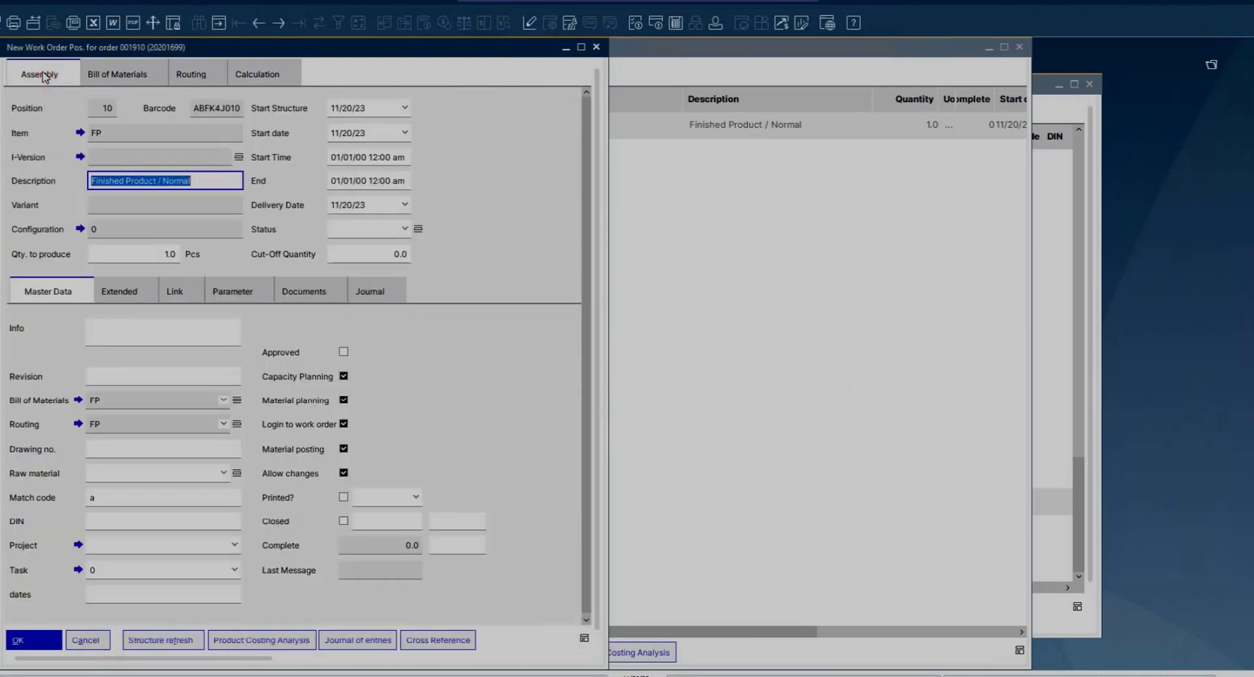
{"action": "left_click", "coordinate": [36, 642]}
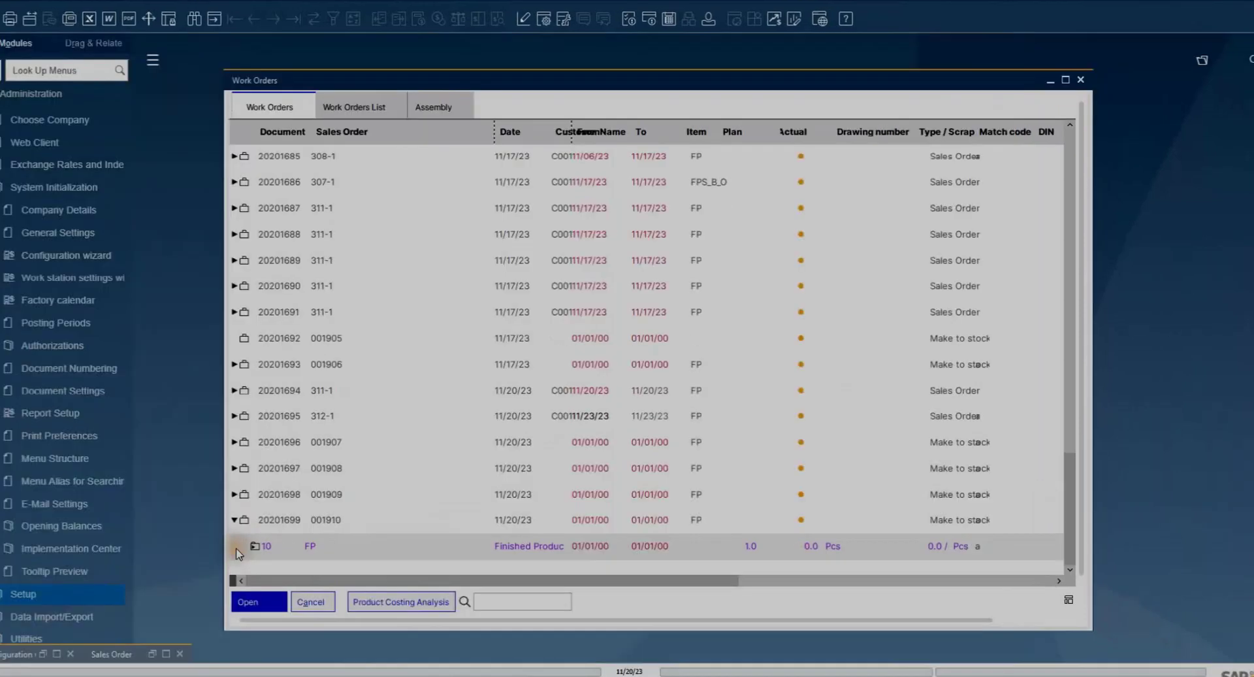
{"action": "left_click", "coordinate": [280, 542]}
Step: Expand position 10 of work order 20201699 to see its materials and operations, then open sales order 313
{"action": "left_click", "coordinate": [320, 538]}
{"action": "scroll", "coordinate": [324, 537], "scroll_direction": "down", "scroll_amount": 1}
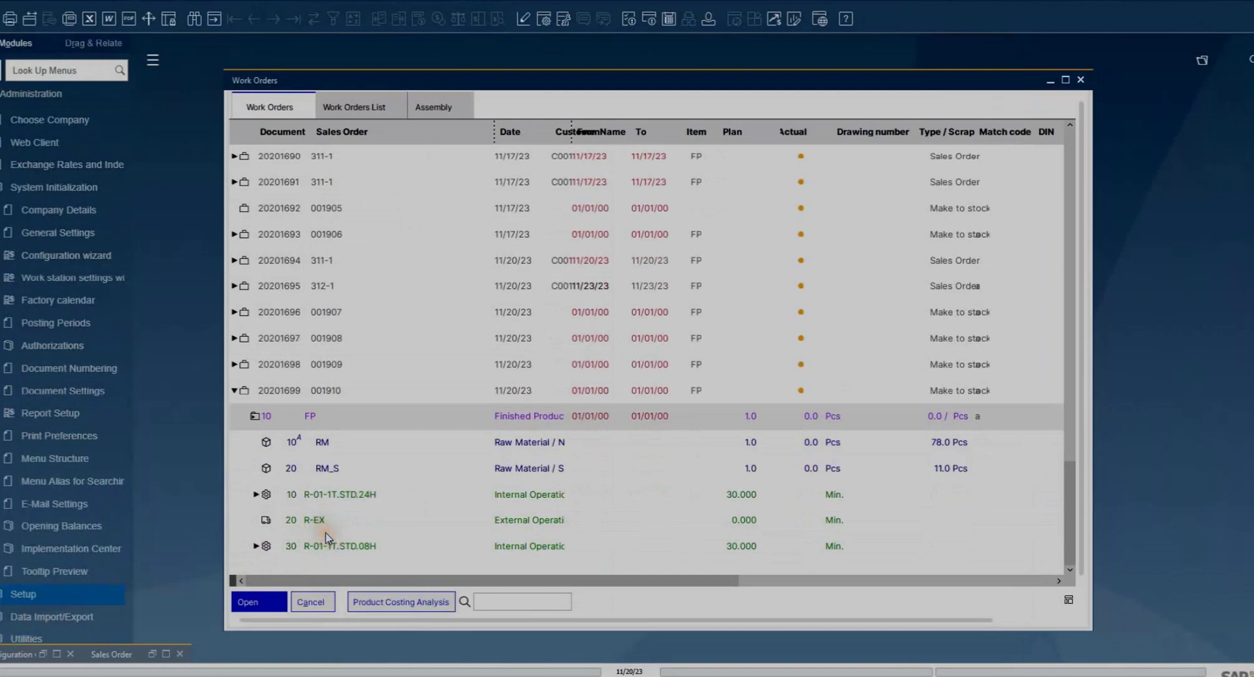
{"action": "left_click", "coordinate": [779, 535]}
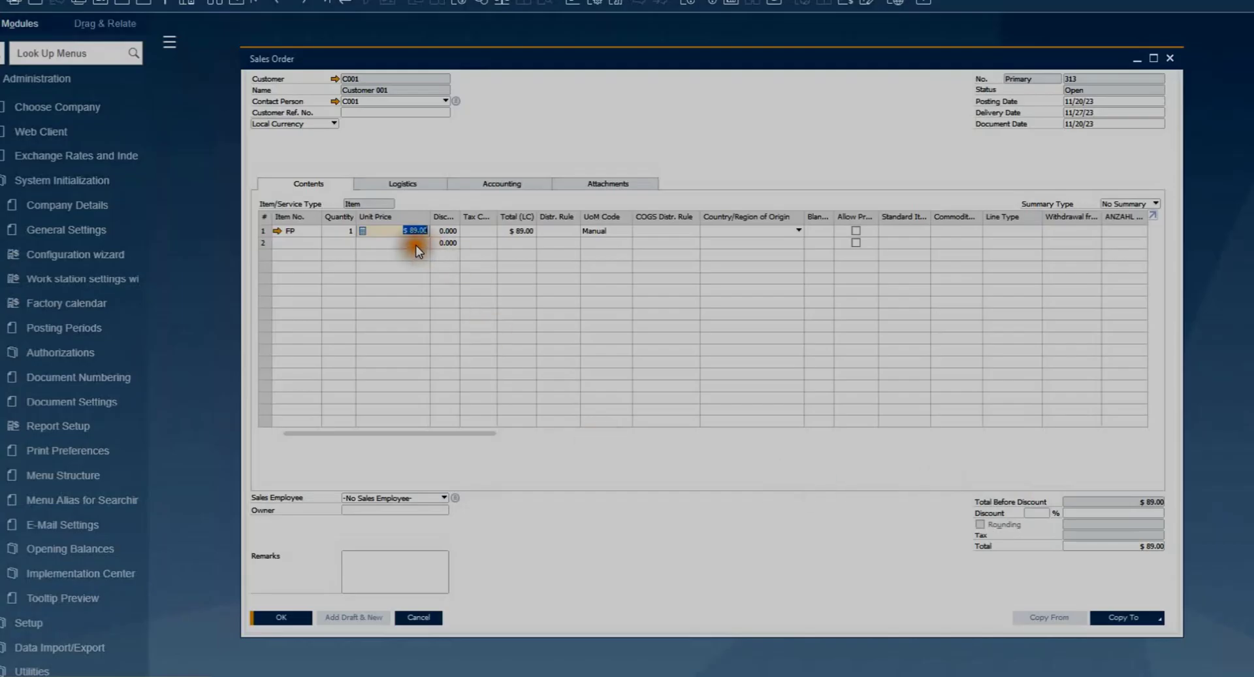
Step: Create a new work order from sales order 313 line 1 and open work order 20201701
{"action": "left_click", "coordinate": [386, 232]}
{"action": "right_click", "coordinate": [387, 235]}
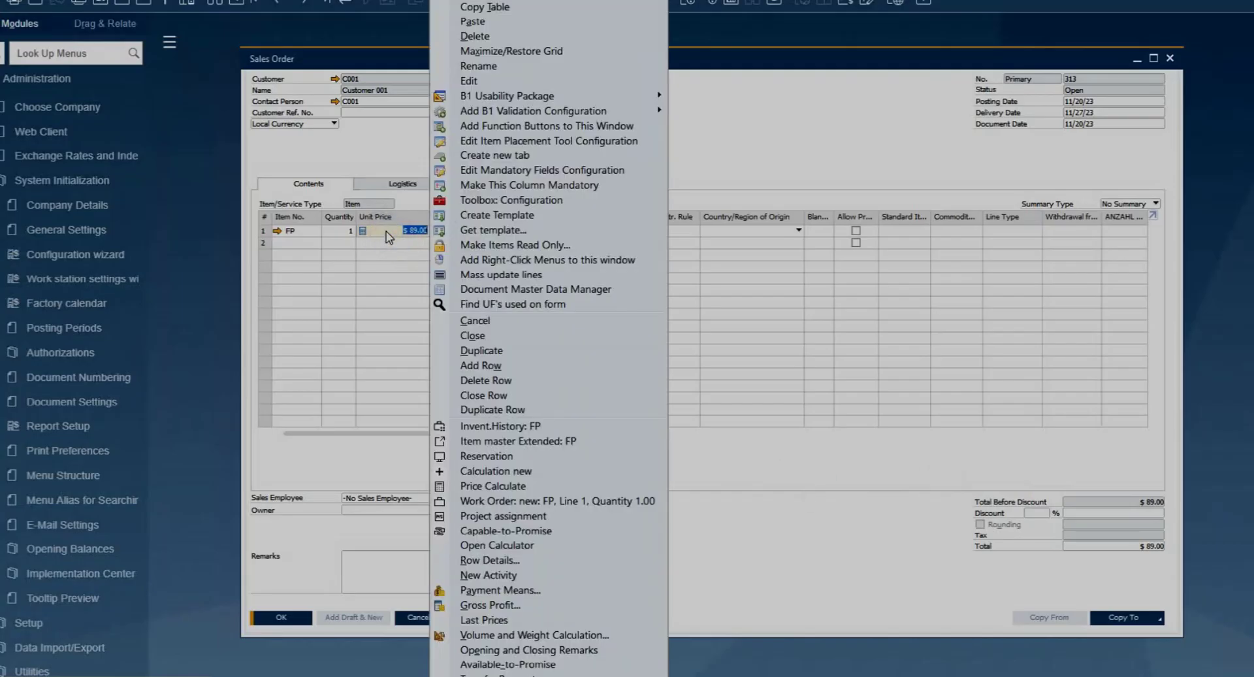
{"action": "left_click", "coordinate": [567, 501]}
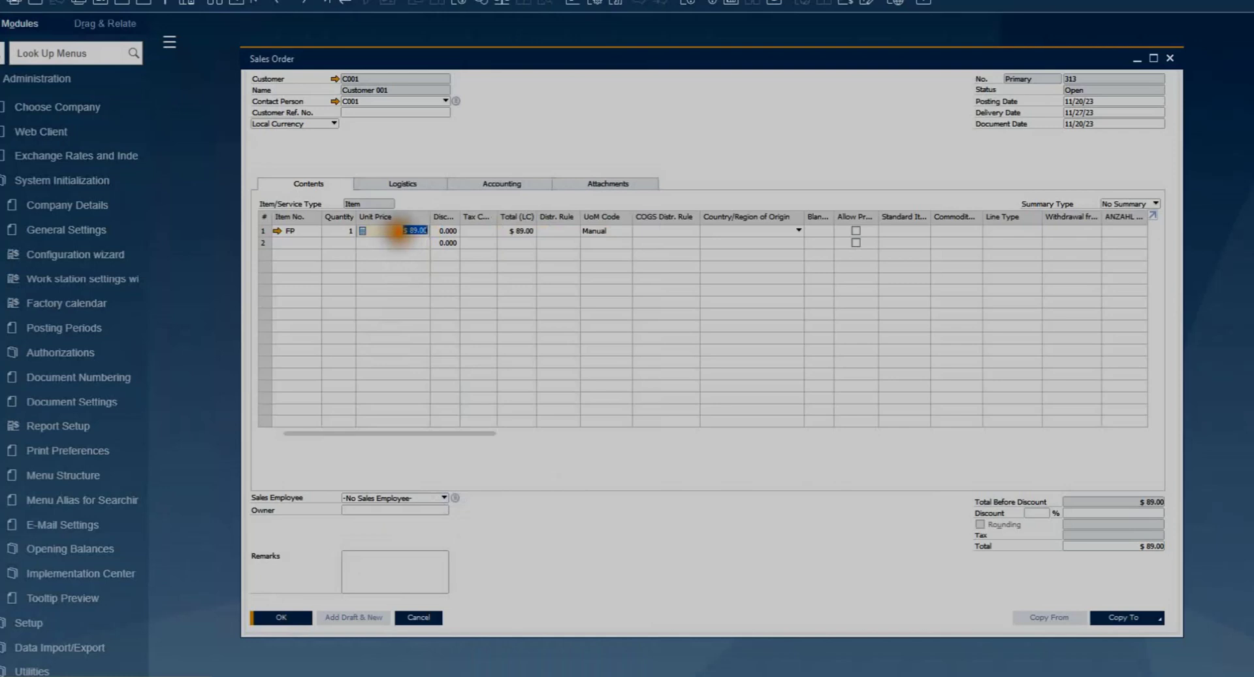
{"action": "right_click", "coordinate": [402, 231]}
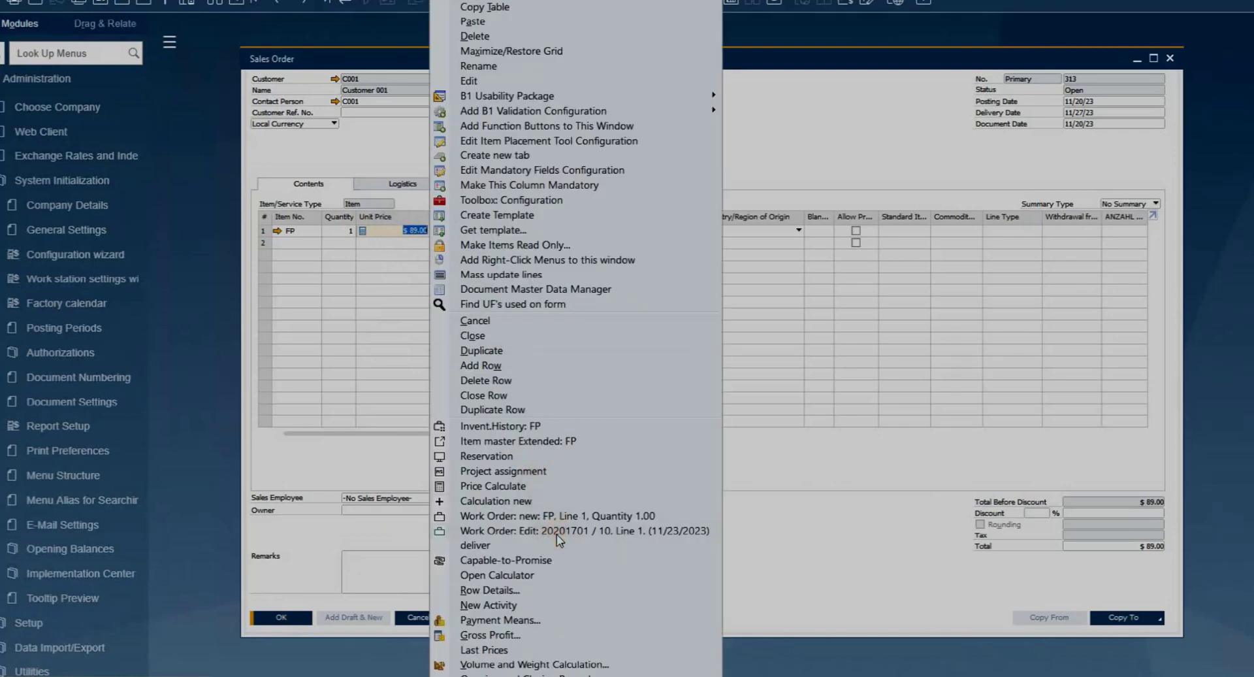
{"action": "left_click", "coordinate": [650, 532]}
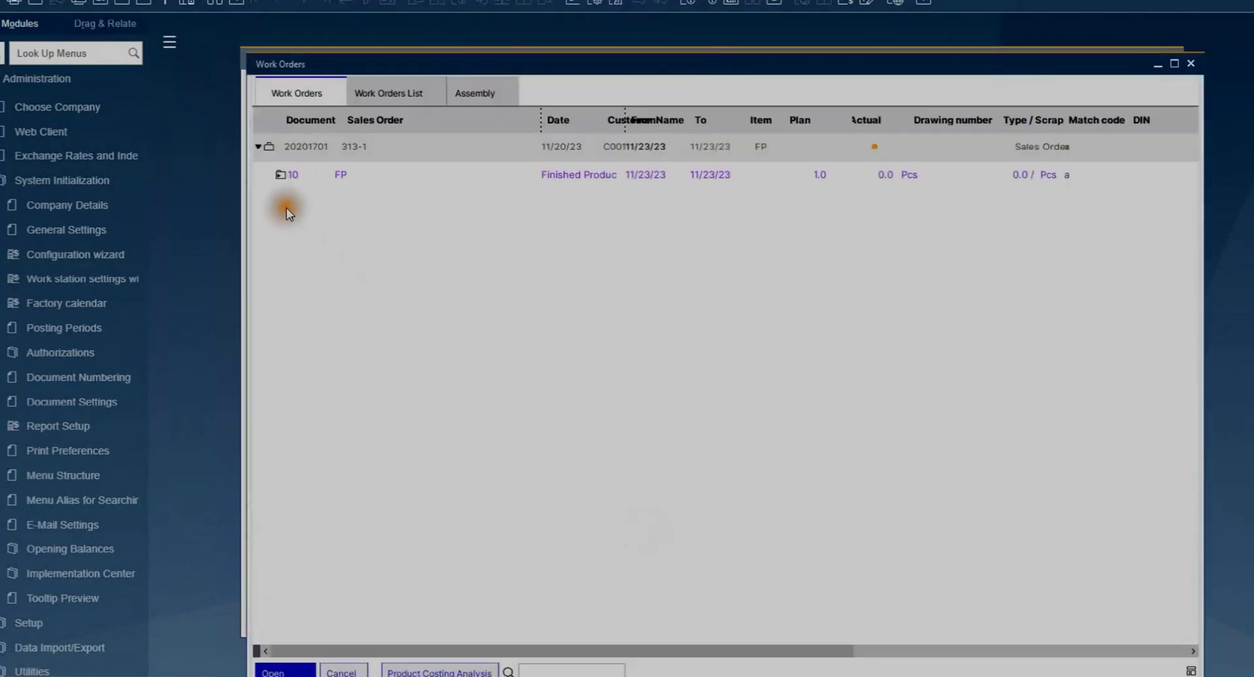
Step: Open and close work order 20201701's document, then expand its position, reservation, materials and operations
{"action": "double_click", "coordinate": [273, 151]}
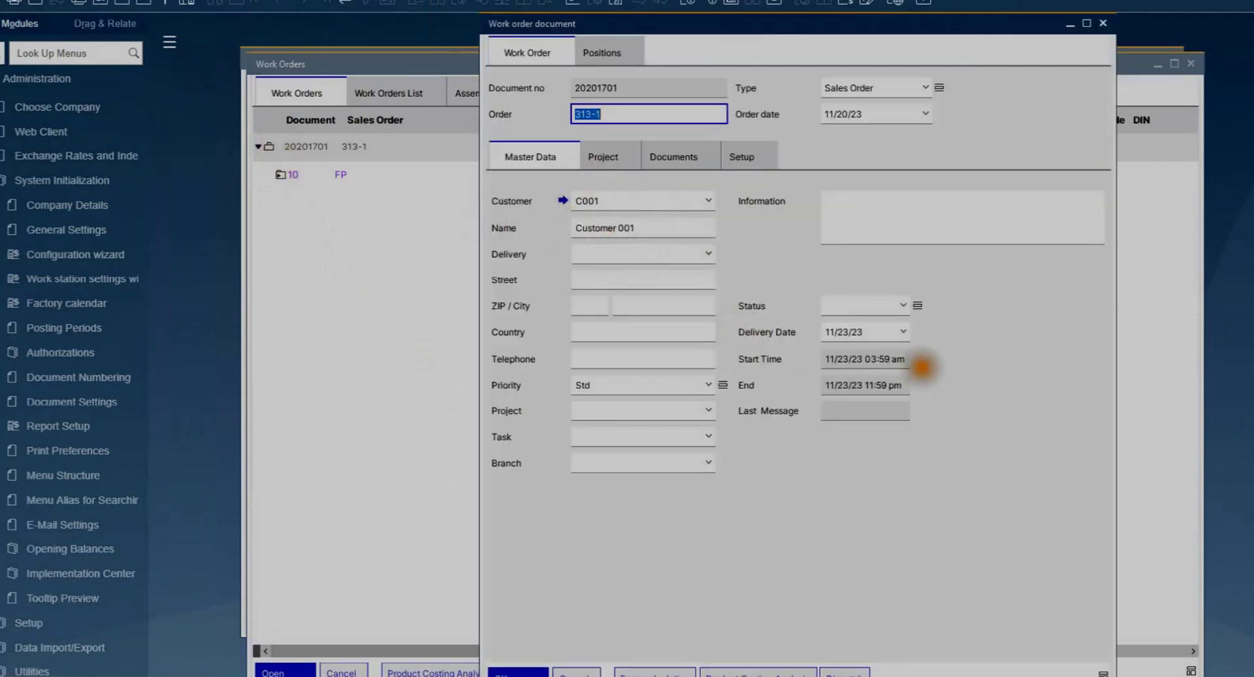
{"action": "left_click", "coordinate": [725, 371]}
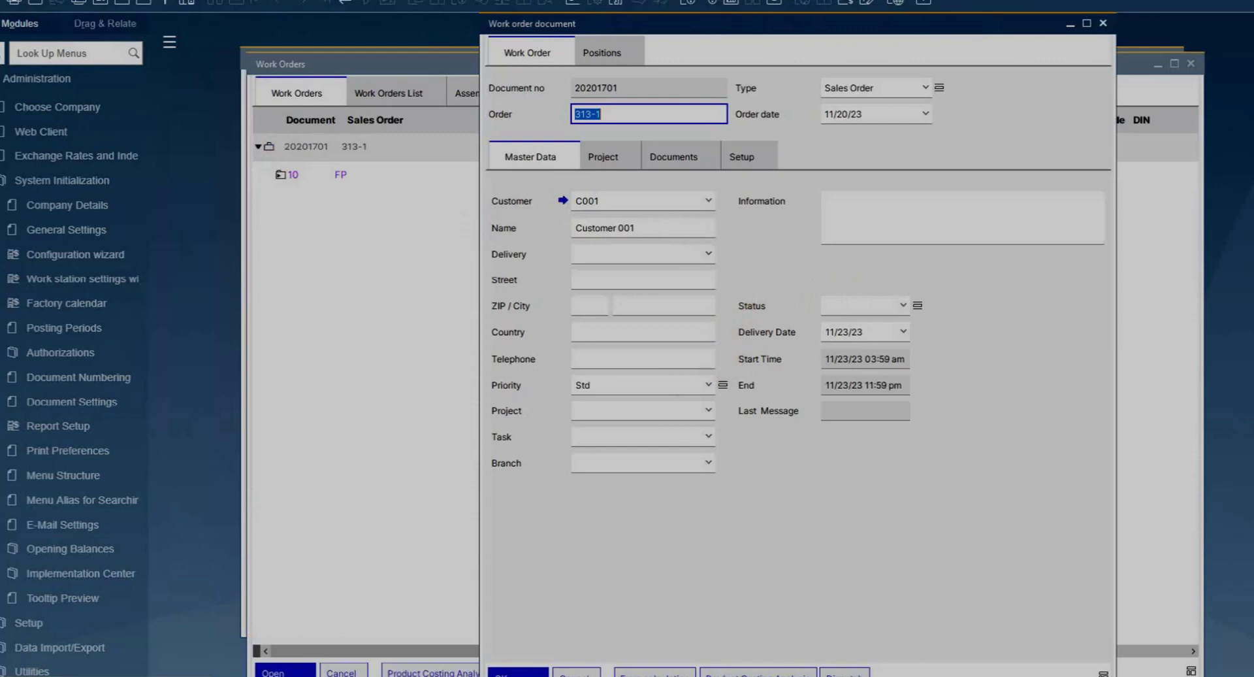
{"action": "left_click", "coordinate": [285, 181]}
{"action": "left_click", "coordinate": [285, 169]}
{"action": "left_click", "coordinate": [267, 147]}
{"action": "left_click", "coordinate": [285, 174]}
{"action": "left_click", "coordinate": [285, 174]}
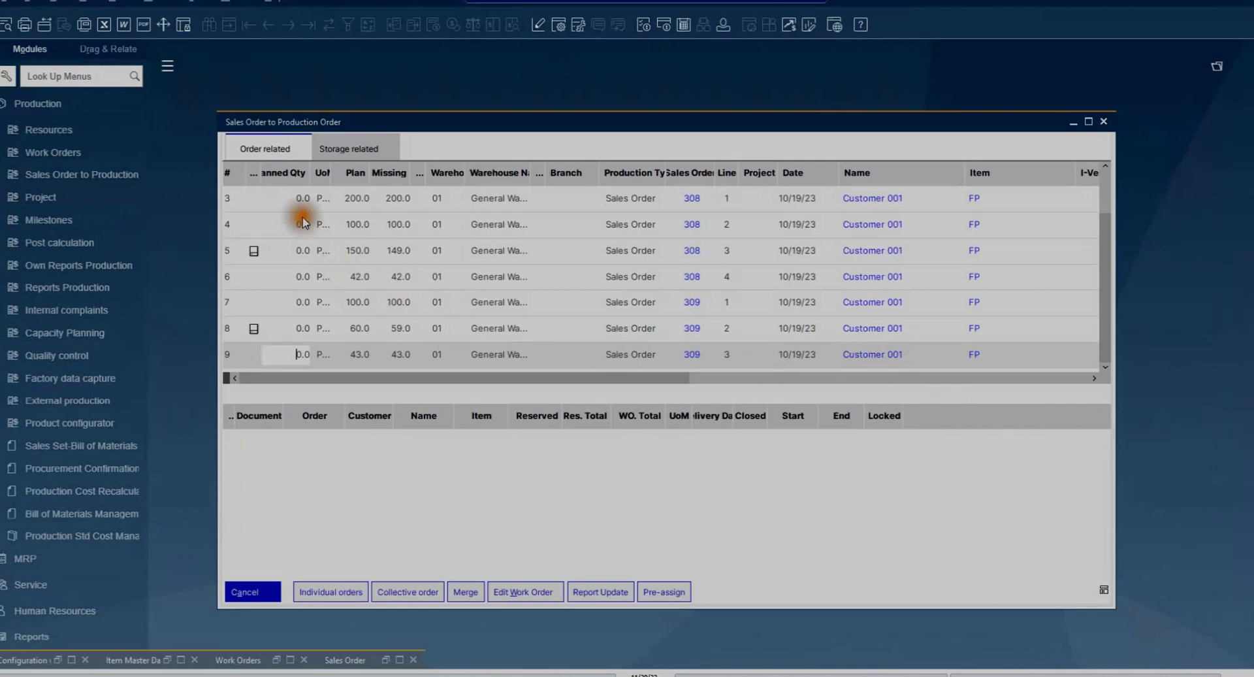
Step: Enter planned quantity 1 on sales order 309 line 3 and create an individual work order for it
{"action": "left_click", "coordinate": [606, 361]}
{"action": "key", "text": "Up"}
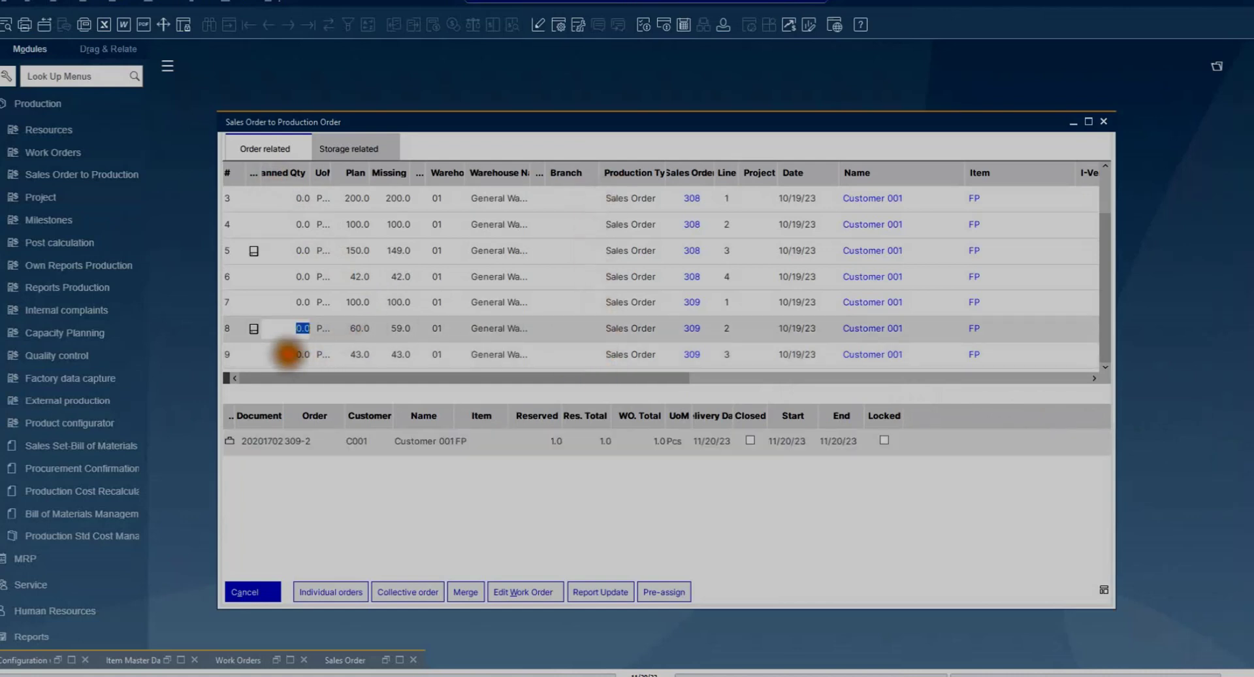
{"action": "left_click", "coordinate": [342, 360]}
{"action": "type", "text": "1"}
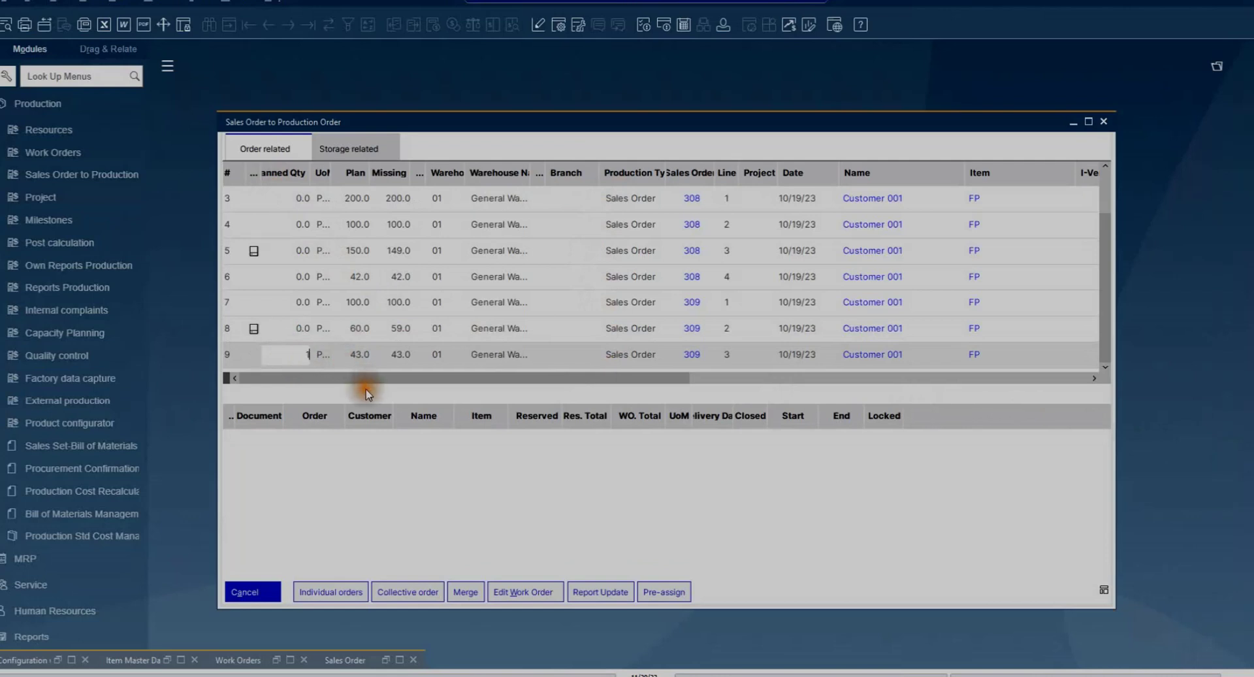
{"action": "left_click", "coordinate": [360, 593]}
{"action": "left_click", "coordinate": [276, 660]}
Step: Expand work order 20201702 and its position, checking the reservation against sales order 309
{"action": "left_click", "coordinate": [251, 611]}
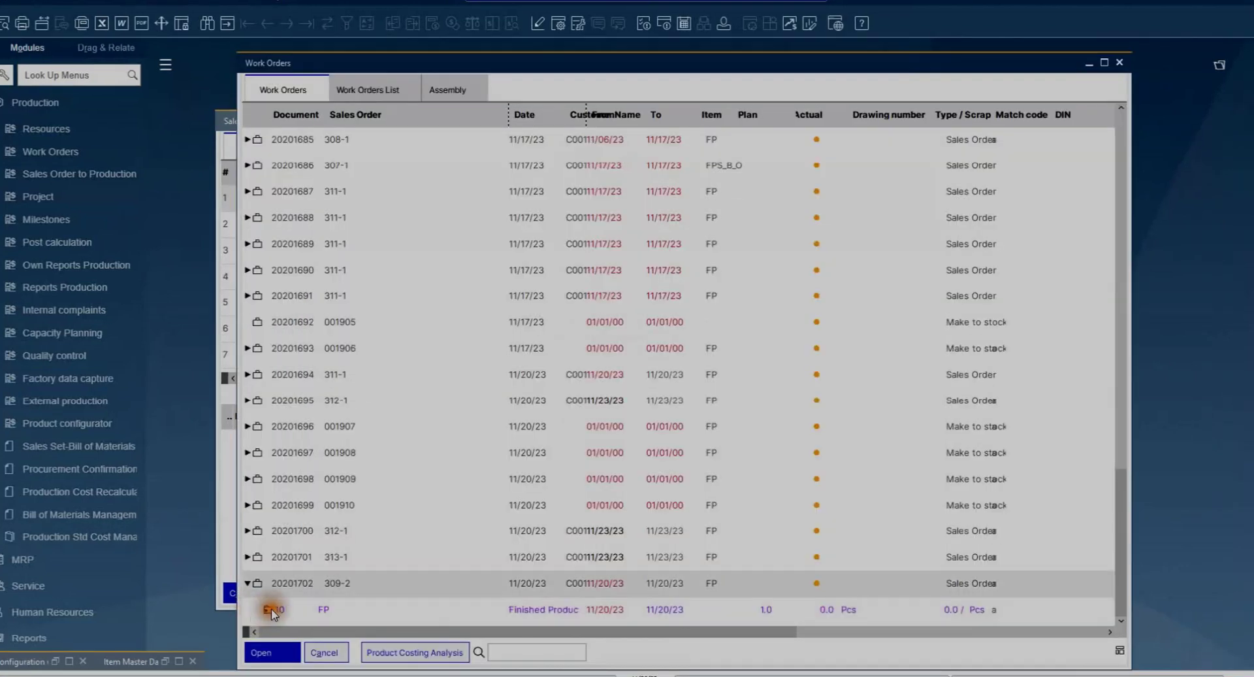
{"action": "double_click", "coordinate": [293, 598]}
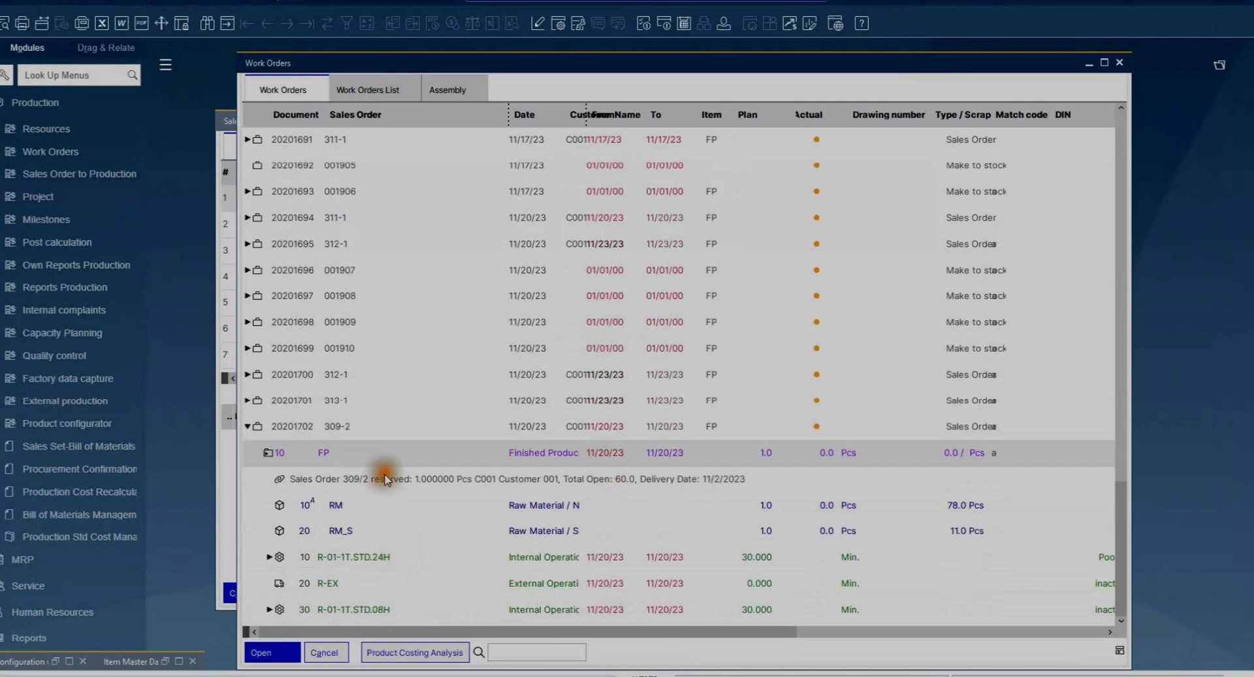
{"action": "left_click", "coordinate": [392, 482]}
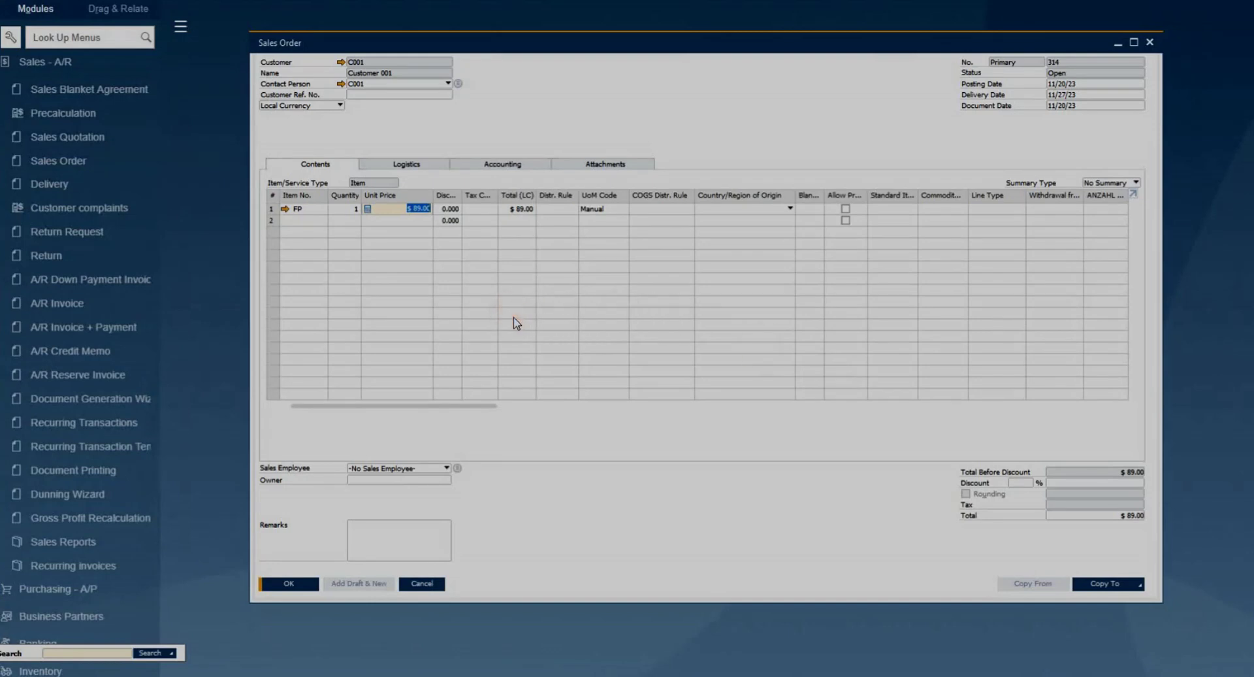
Step: Create and save a new precalculation for FP line 1 of sales order 314
{"action": "right_click", "coordinate": [389, 211]}
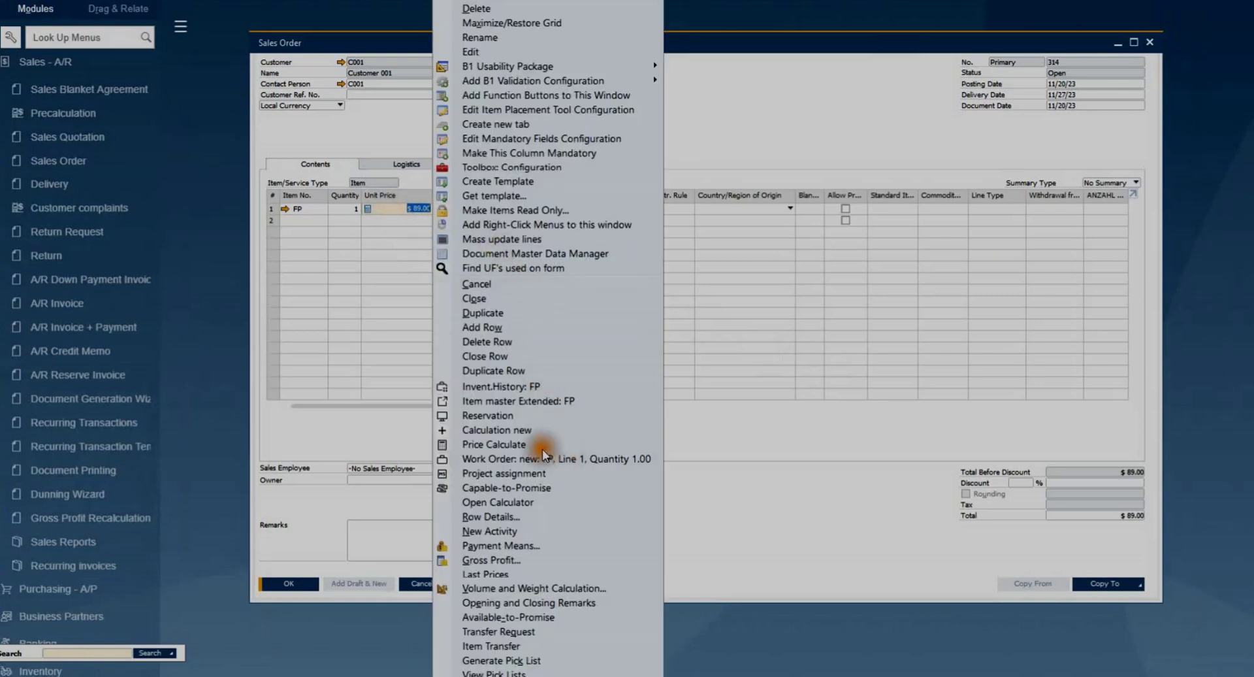
{"action": "left_click", "coordinate": [523, 431]}
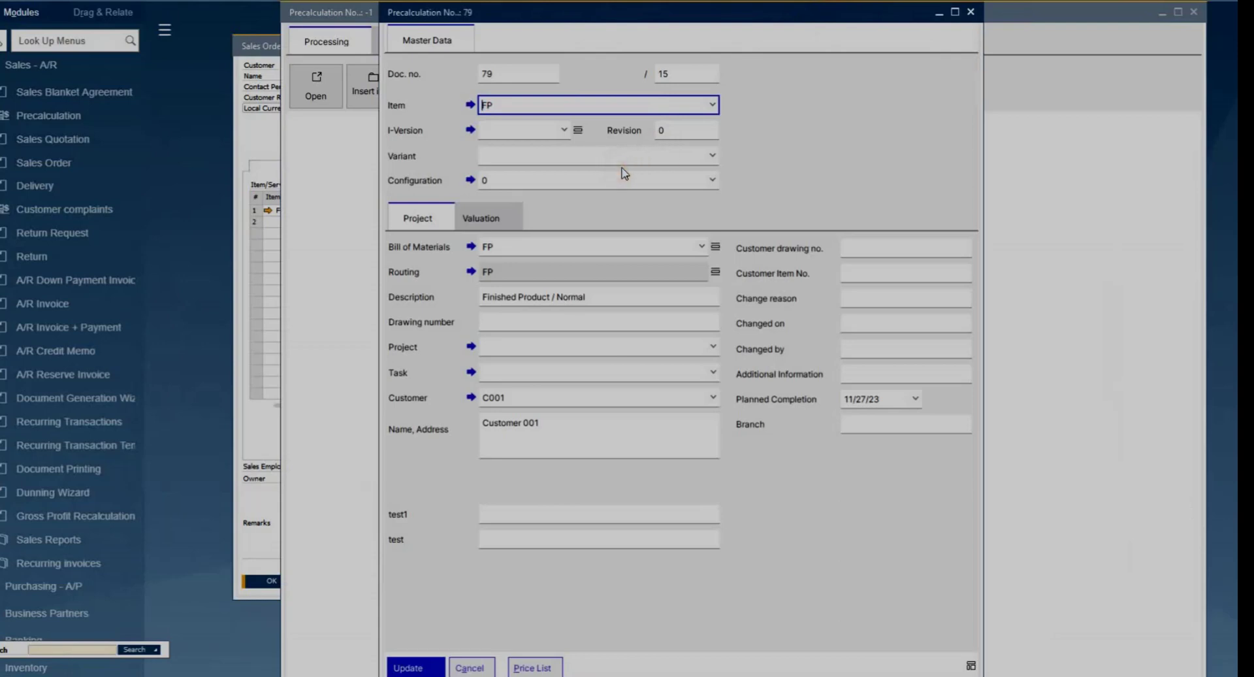
{"action": "left_click", "coordinate": [430, 669]}
Step: Raise the RM material quantity in the precalculation to 2
{"action": "left_click", "coordinate": [418, 667]}
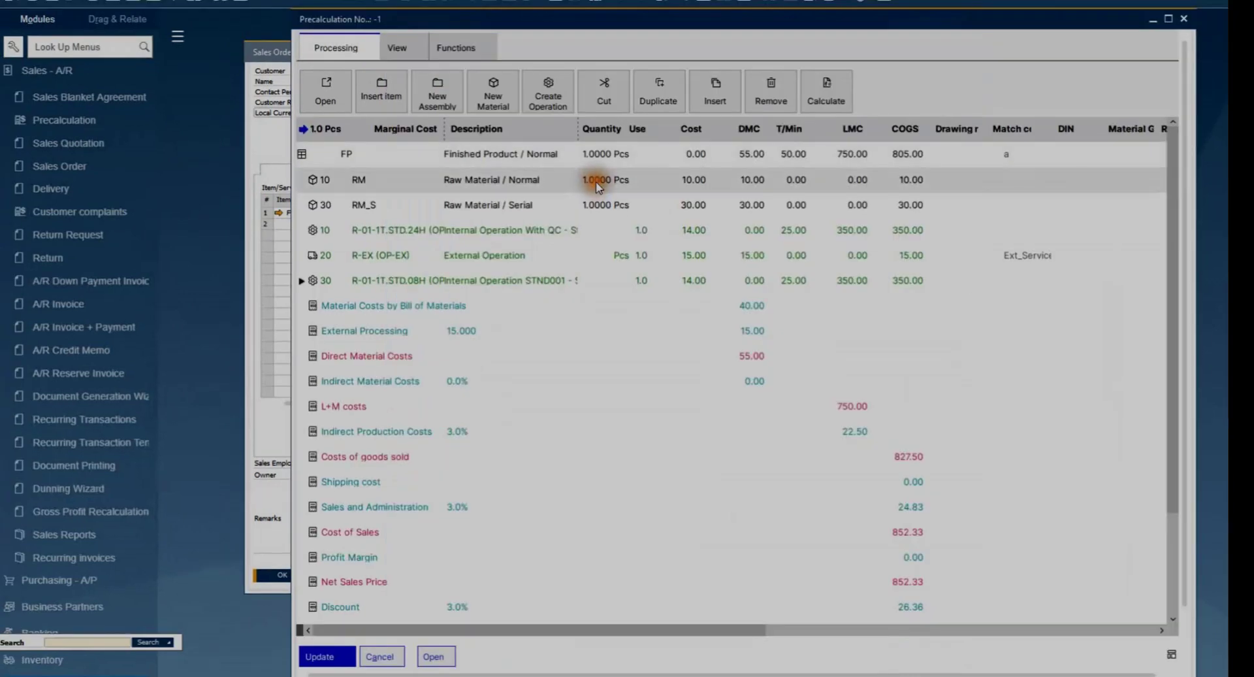
{"action": "double_click", "coordinate": [591, 179]}
{"action": "left_click", "coordinate": [310, 261]}
{"action": "type", "text": "2"}
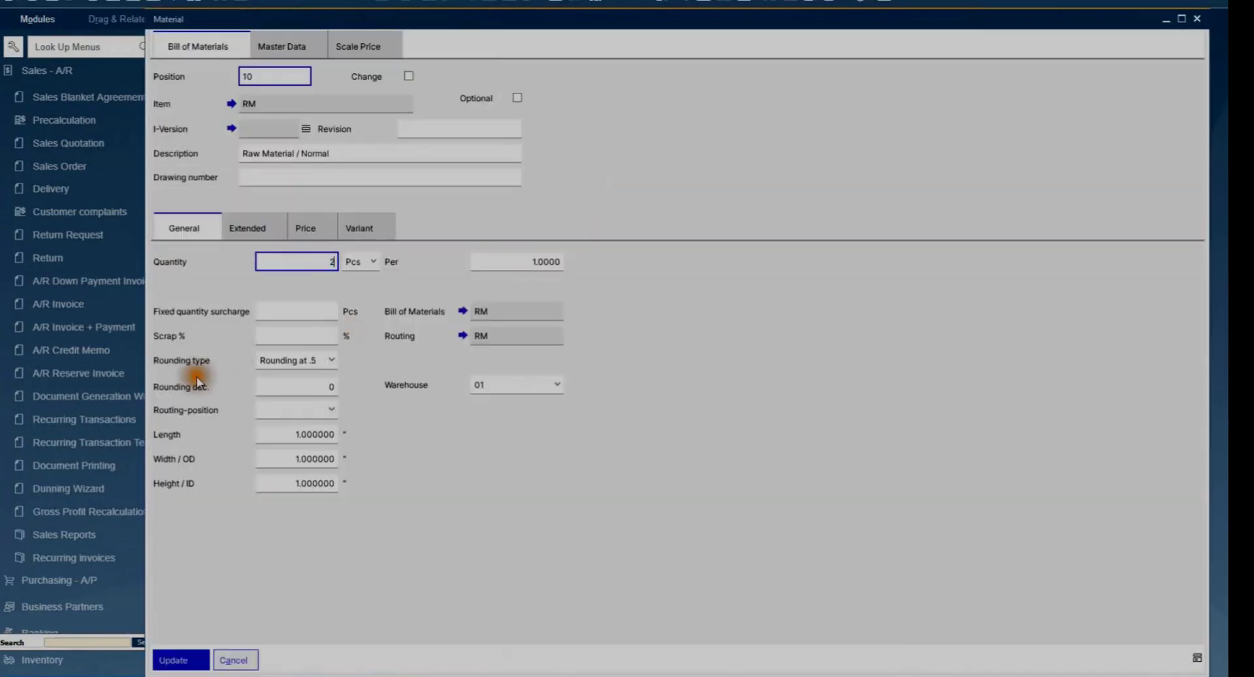
{"action": "left_click", "coordinate": [180, 665]}
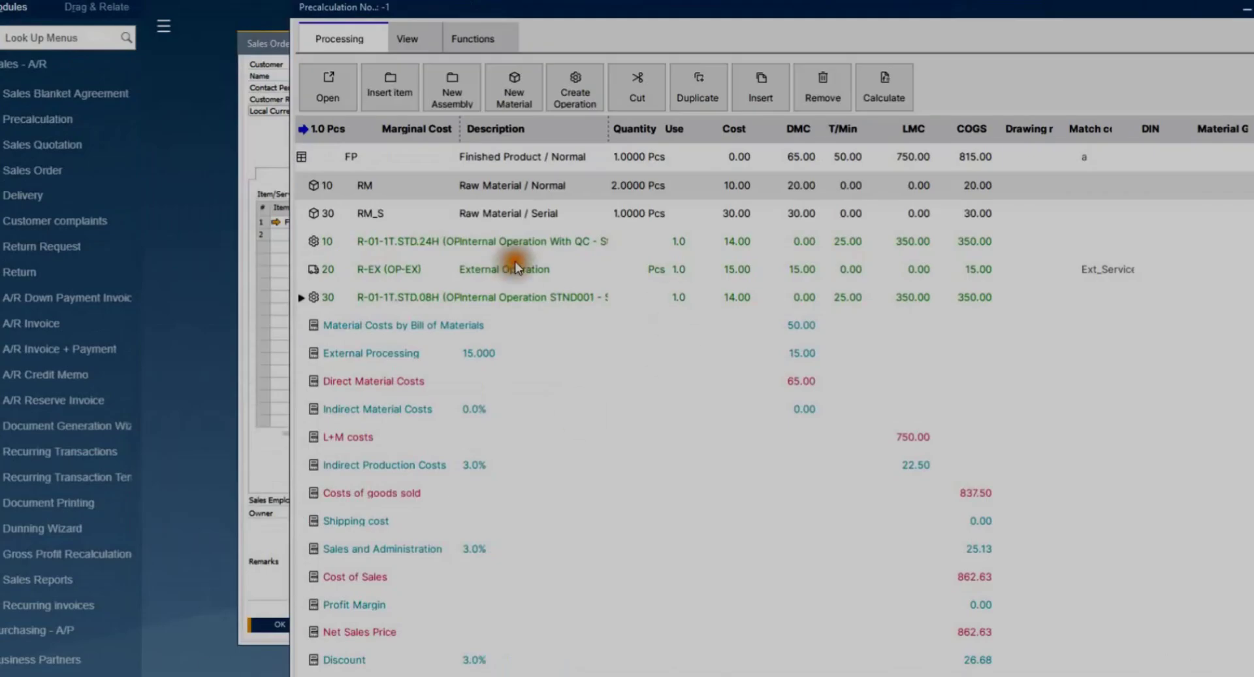
Step: Change operation 10's resource to R-COST01 and accept the precalculation
{"action": "left_click", "coordinate": [522, 242]}
{"action": "double_click", "coordinate": [522, 241]}
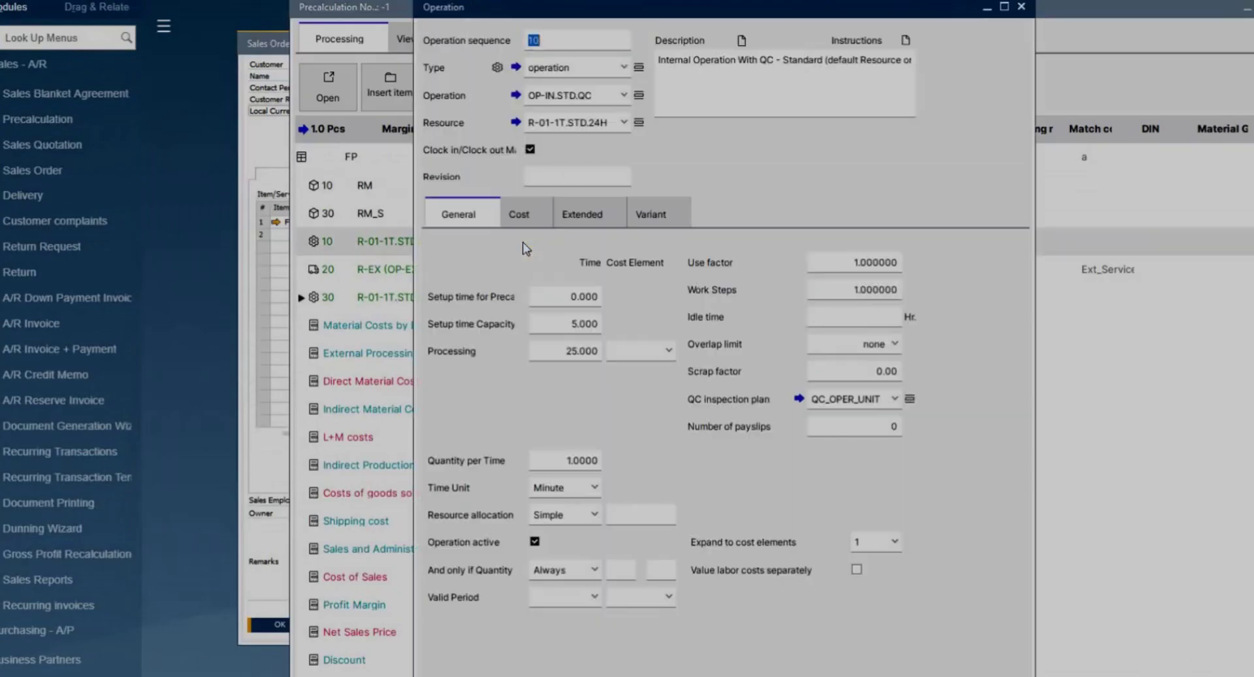
{"action": "left_click", "coordinate": [624, 121]}
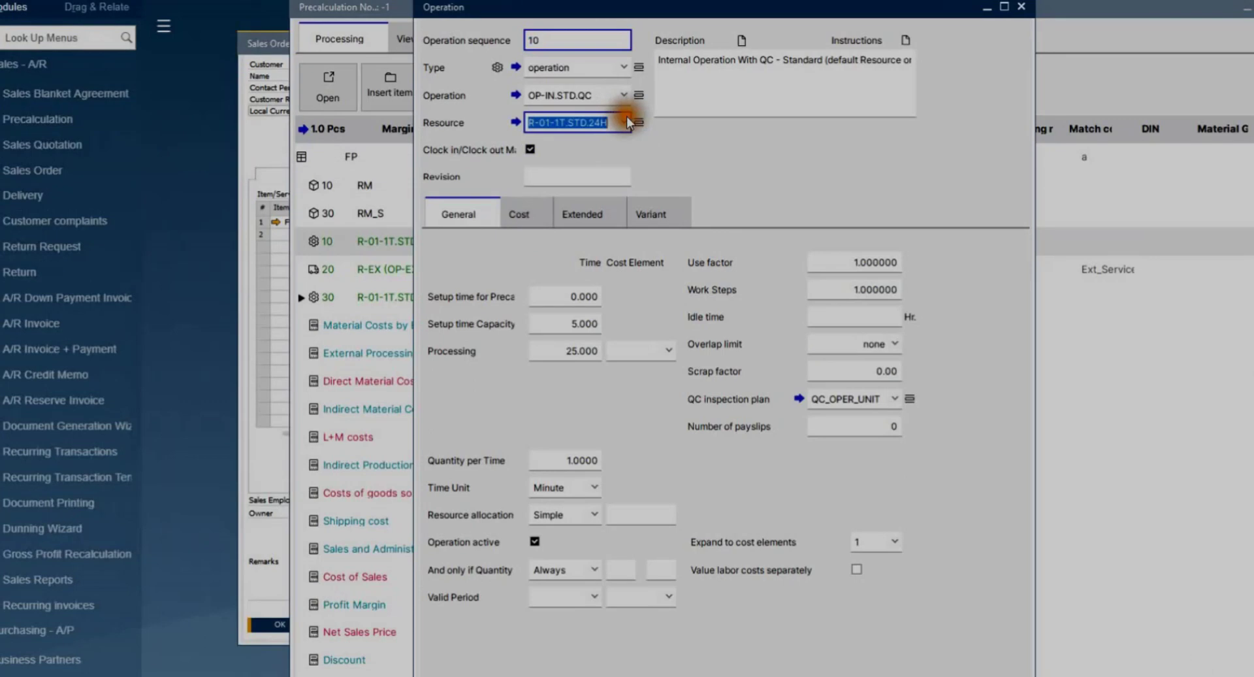
{"action": "left_click", "coordinate": [585, 243]}
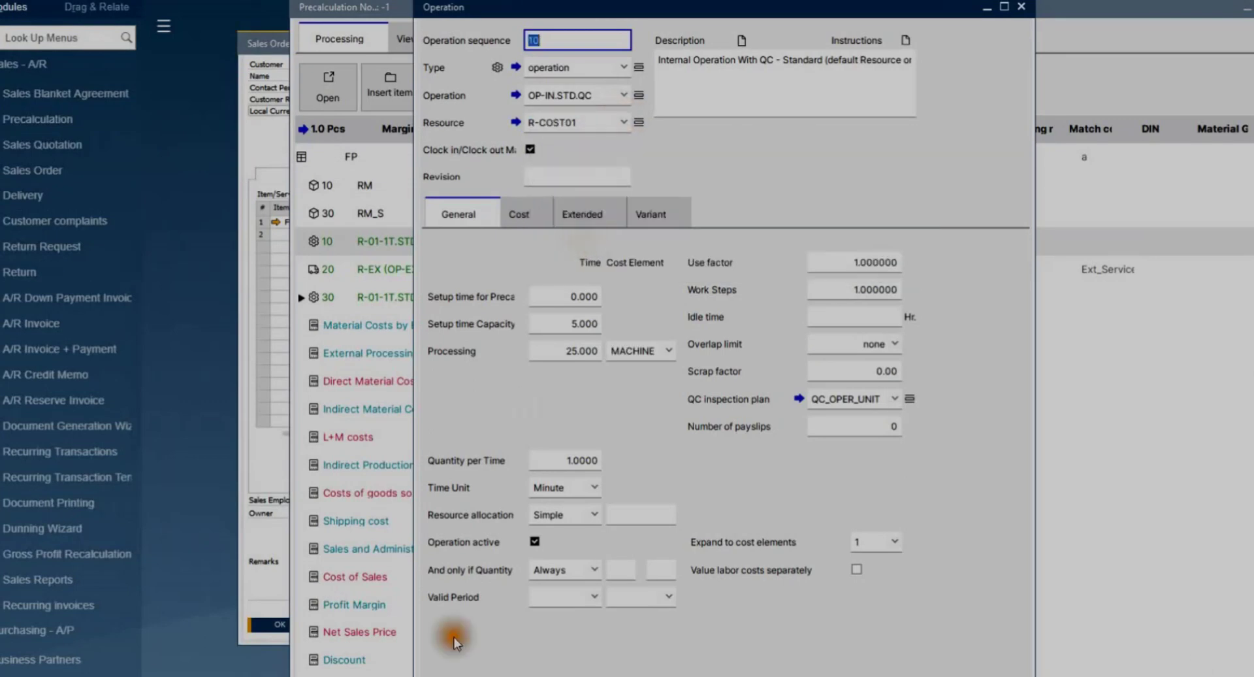
{"action": "left_click", "coordinate": [332, 676]}
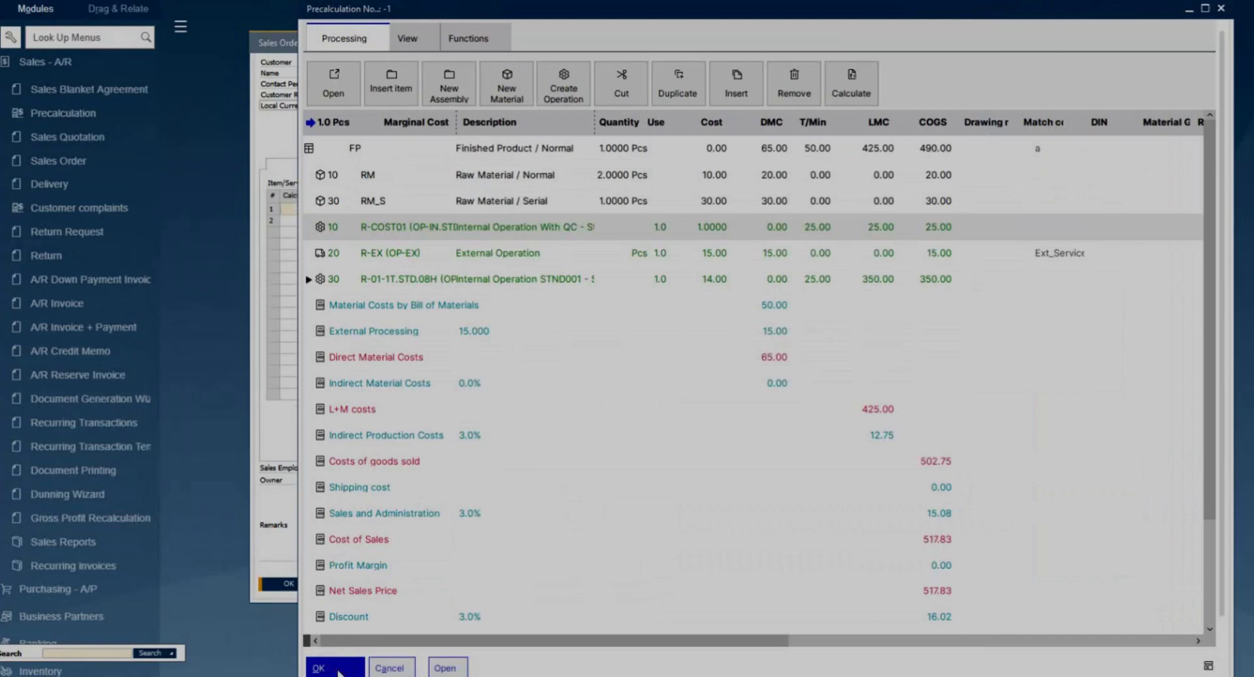
{"action": "left_click", "coordinate": [336, 670]}
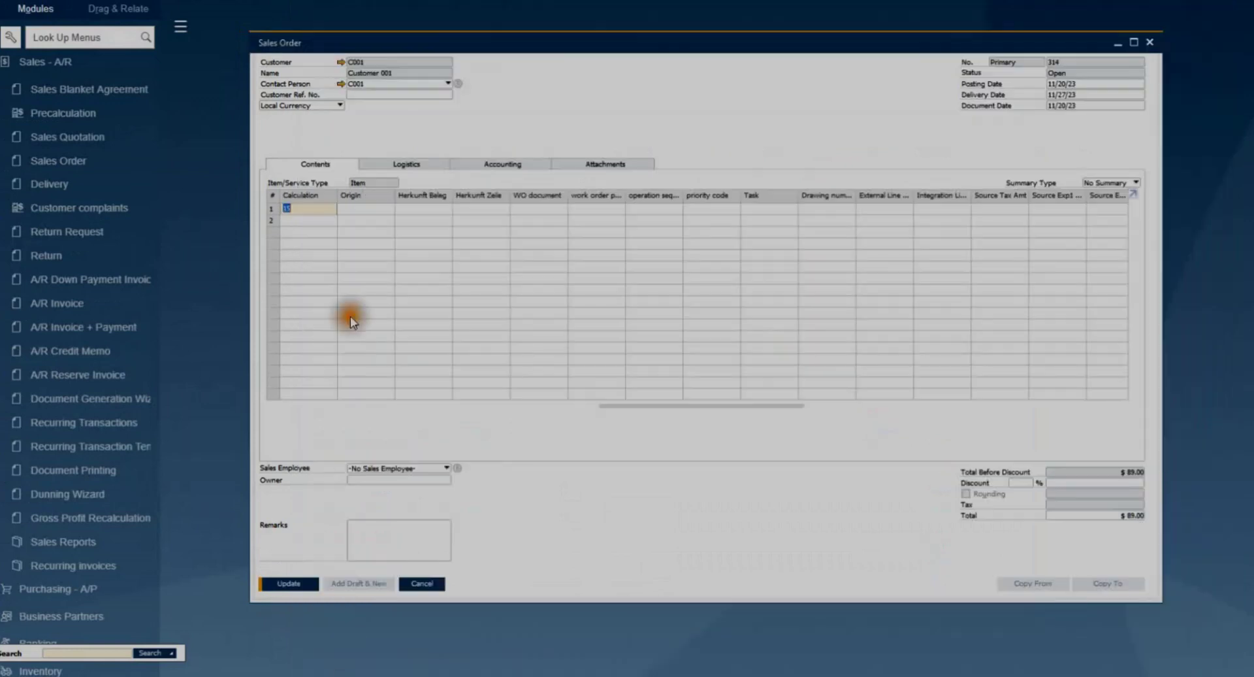
Step: Create a new work order for sales order 314 line 1, FP quantity 1.00, and check its Calculation field
{"action": "right_click", "coordinate": [477, 408]}
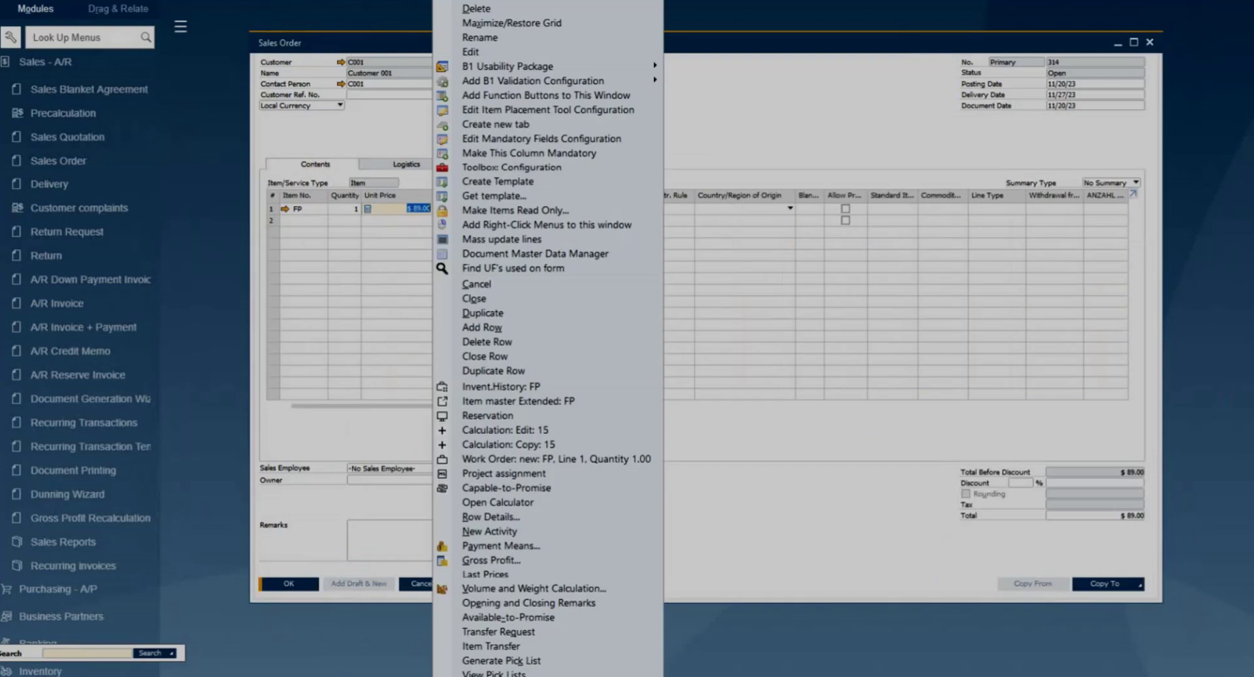
{"action": "left_click", "coordinate": [560, 460]}
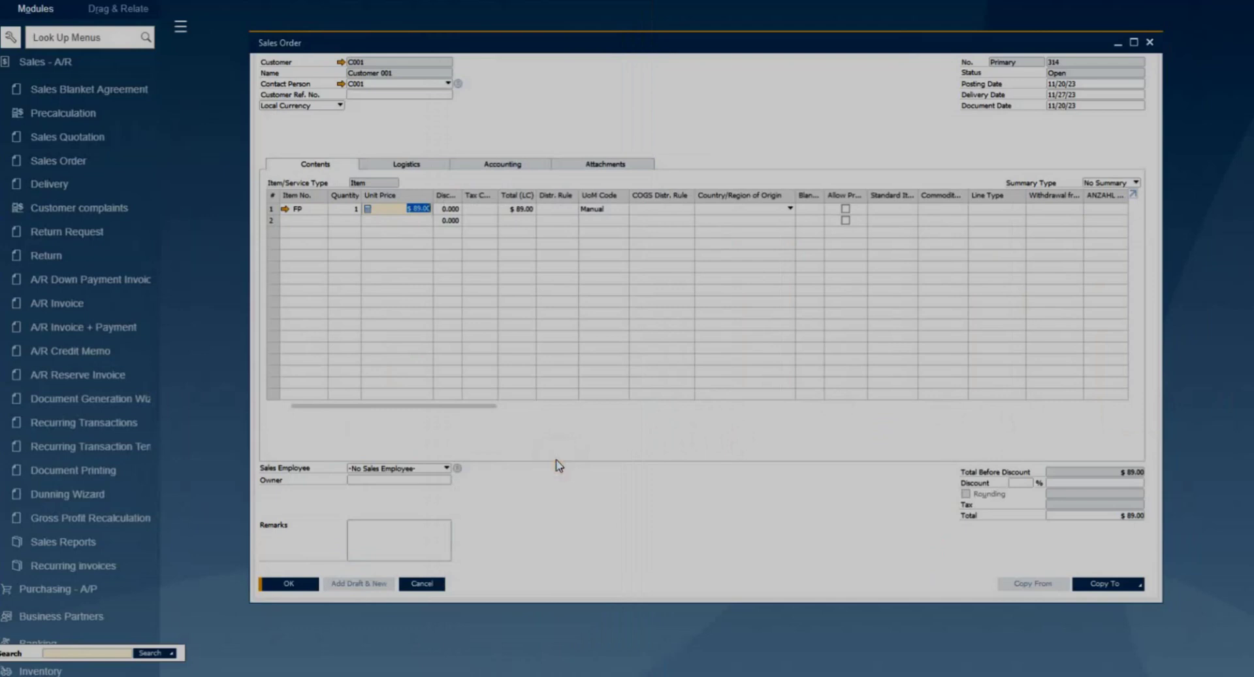
{"action": "left_click_drag", "start_coordinate": [486, 406], "coordinate": [721, 421]}
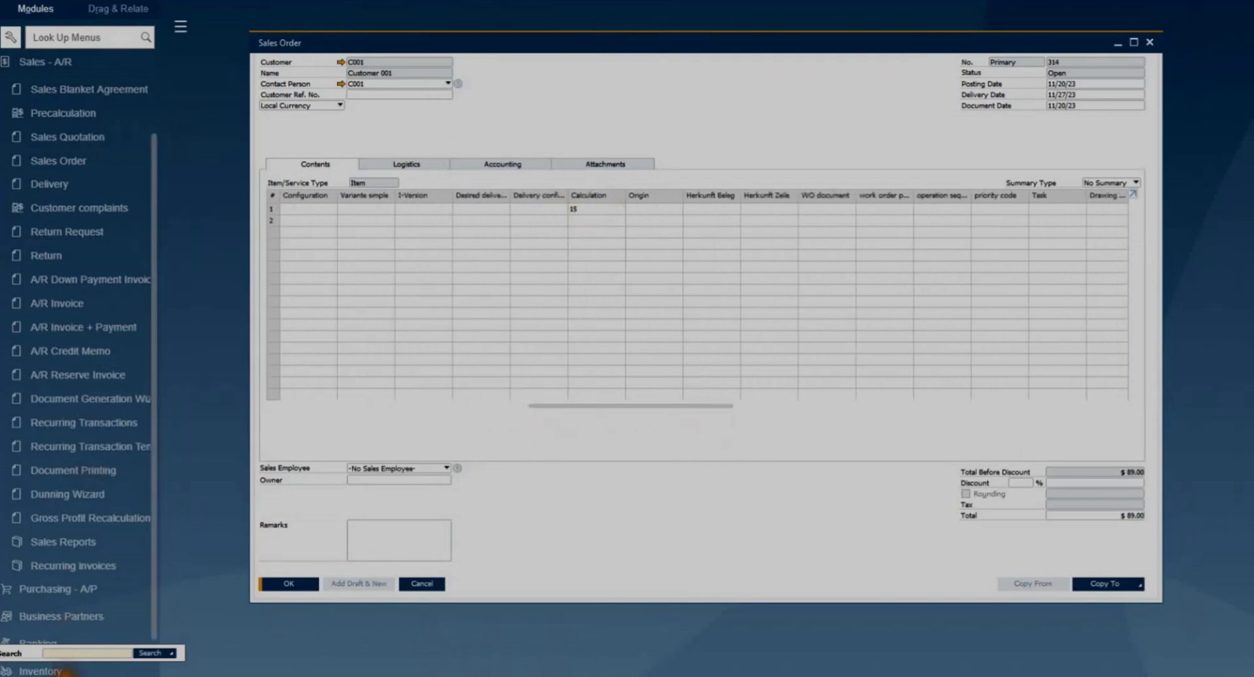
{"action": "scroll", "coordinate": [70, 630], "scroll_direction": "down", "scroll_amount": 3}
Step: Open work order 20201705 for sales order 314-1 and check its RM component line
{"action": "left_click", "coordinate": [57, 608]}
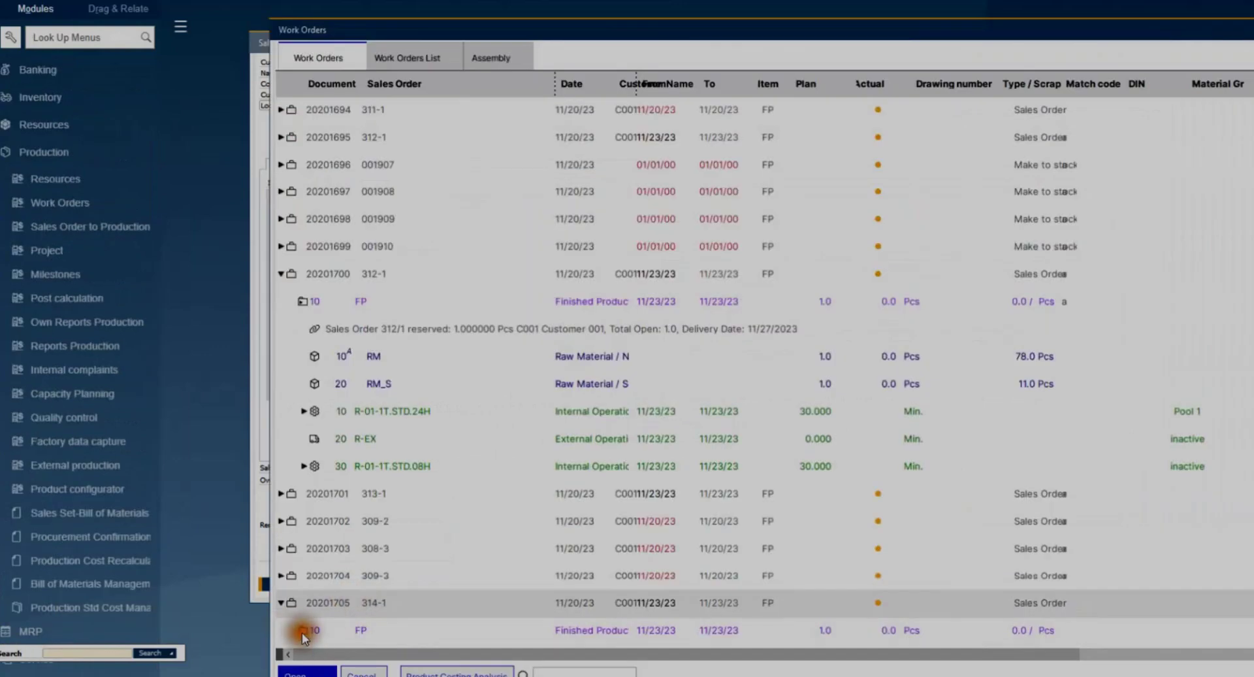
{"action": "left_click", "coordinate": [306, 630]}
{"action": "scroll", "coordinate": [738, 483], "scroll_direction": "down", "scroll_amount": 2}
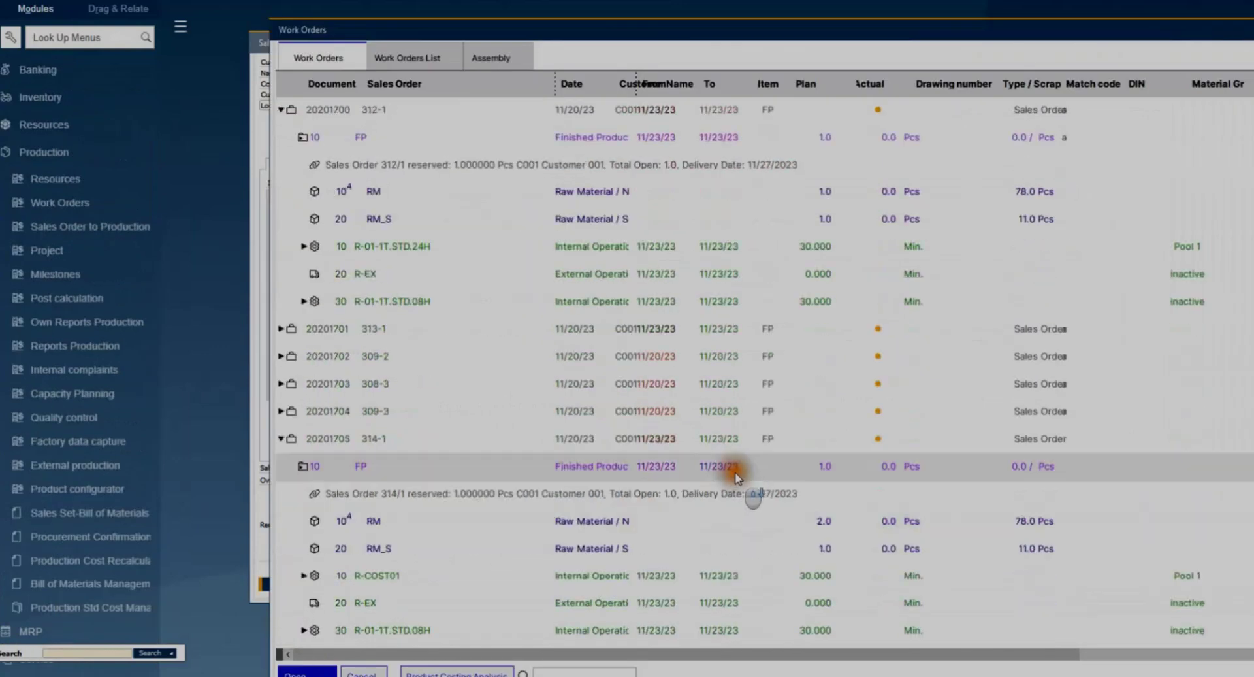
{"action": "left_click", "coordinate": [829, 520]}
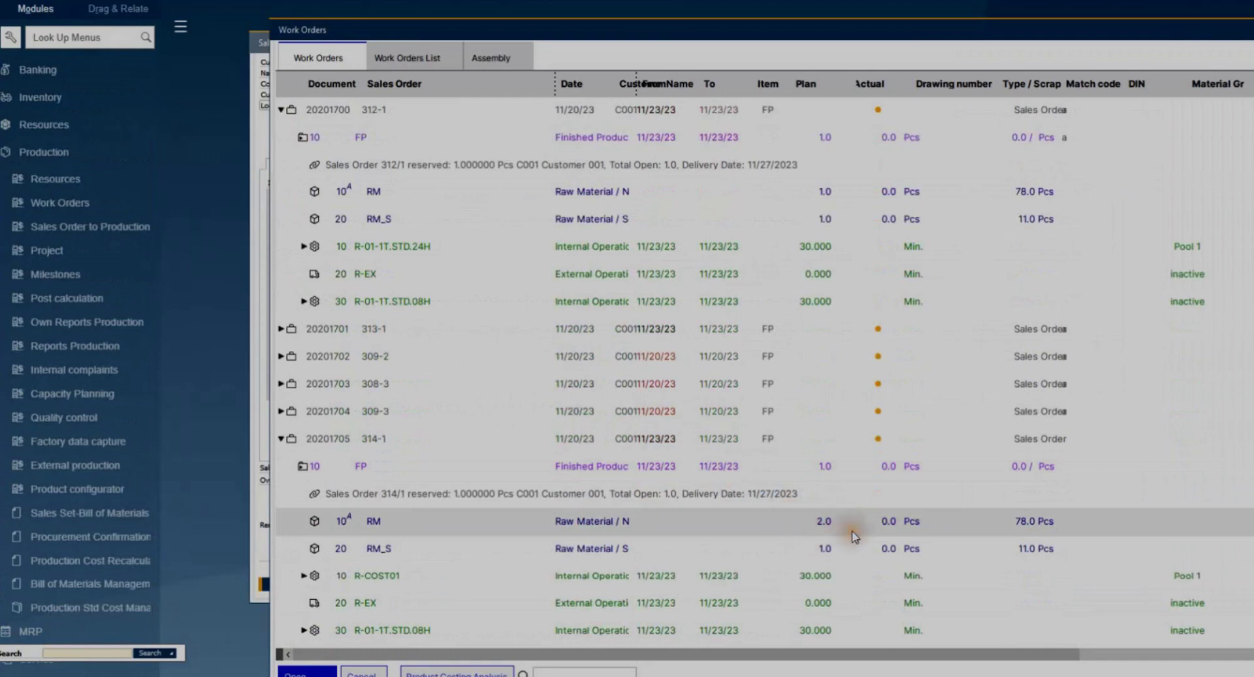
{"action": "left_click", "coordinate": [853, 533]}
Step: Open FP position 314-1 of work order 20201705 and view its linked sales order
{"action": "left_click", "coordinate": [359, 466]}
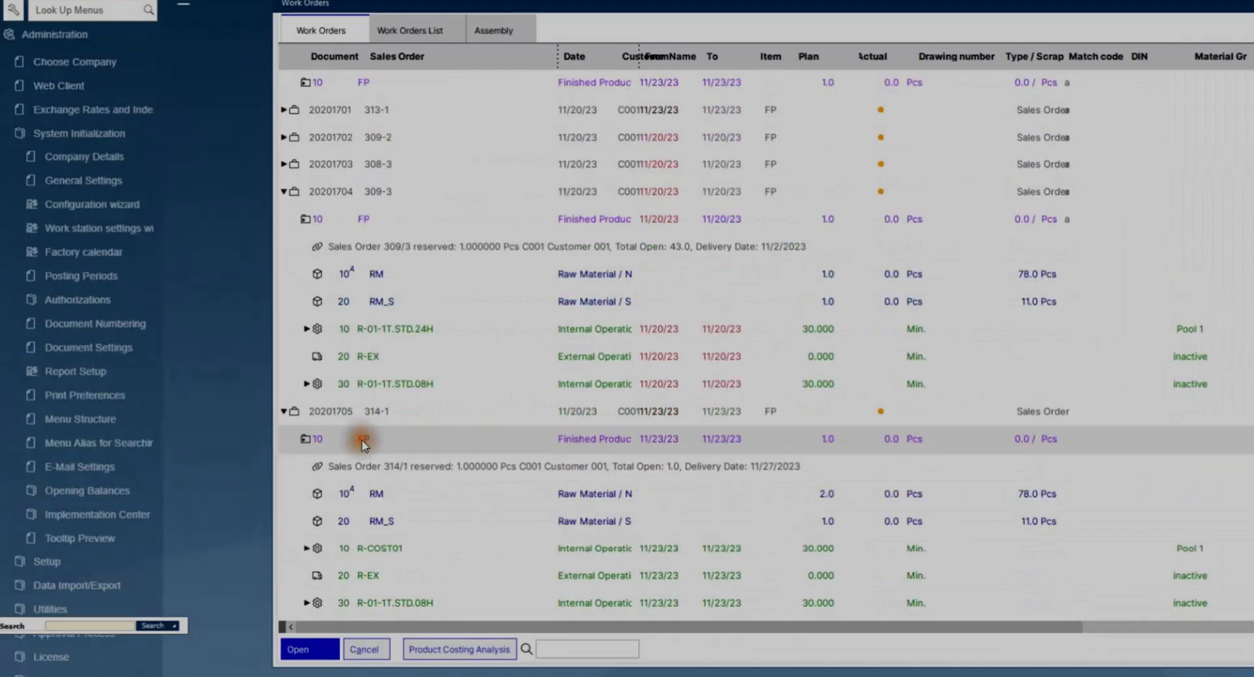
{"action": "double_click", "coordinate": [363, 444]}
{"action": "left_click", "coordinate": [210, 234]}
{"action": "left_click", "coordinate": [201, 437]}
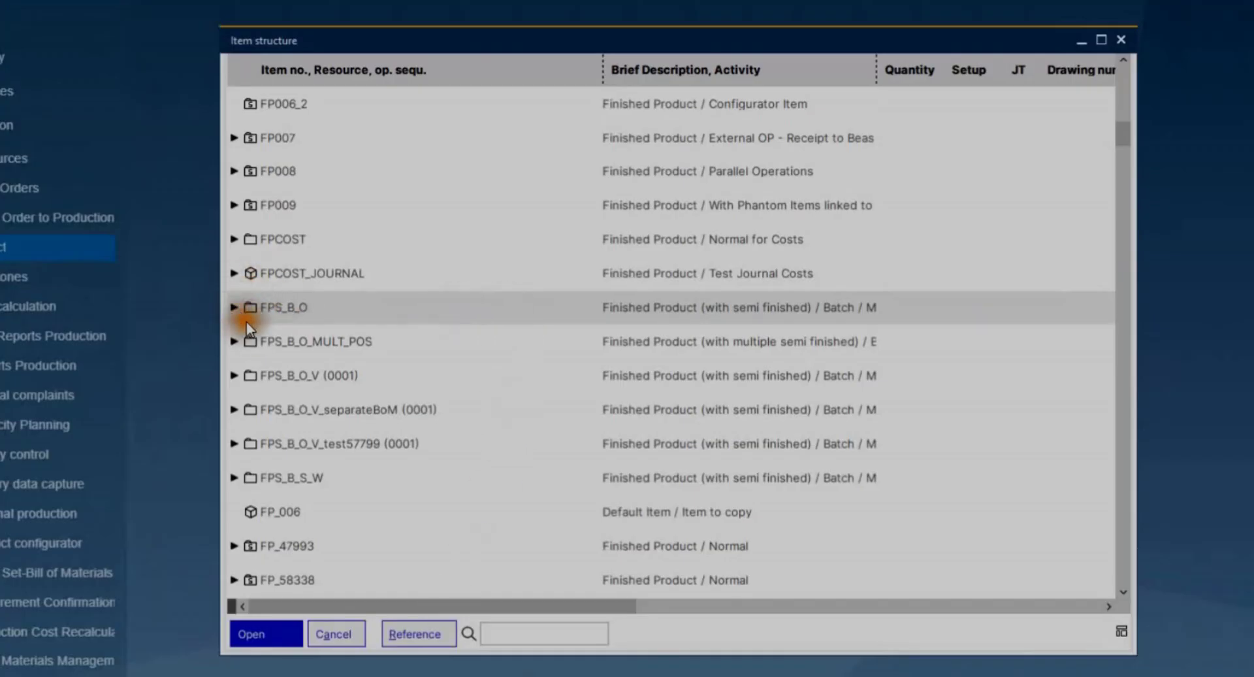
Step: Expand FPS_B_O and its semi-finished component SFP_B_O in the item structure
{"action": "left_click", "coordinate": [233, 307]}
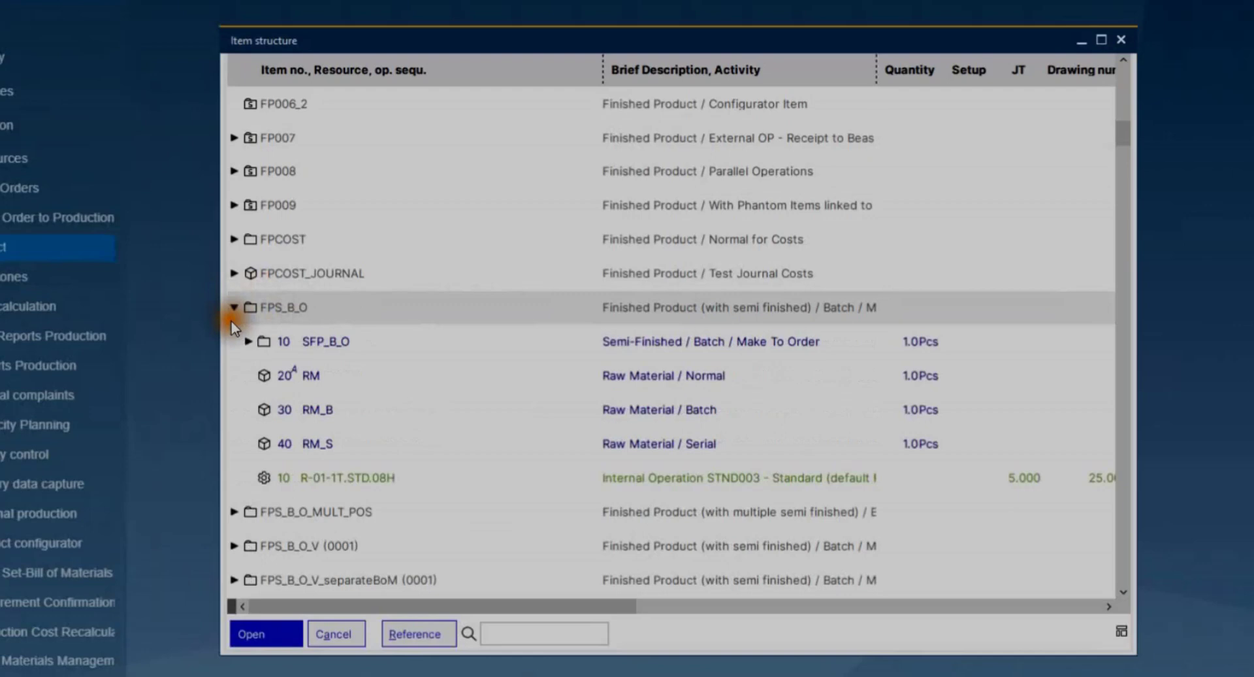
{"action": "left_click", "coordinate": [249, 341]}
{"action": "scroll", "coordinate": [401, 439], "scroll_direction": "down", "scroll_amount": 1}
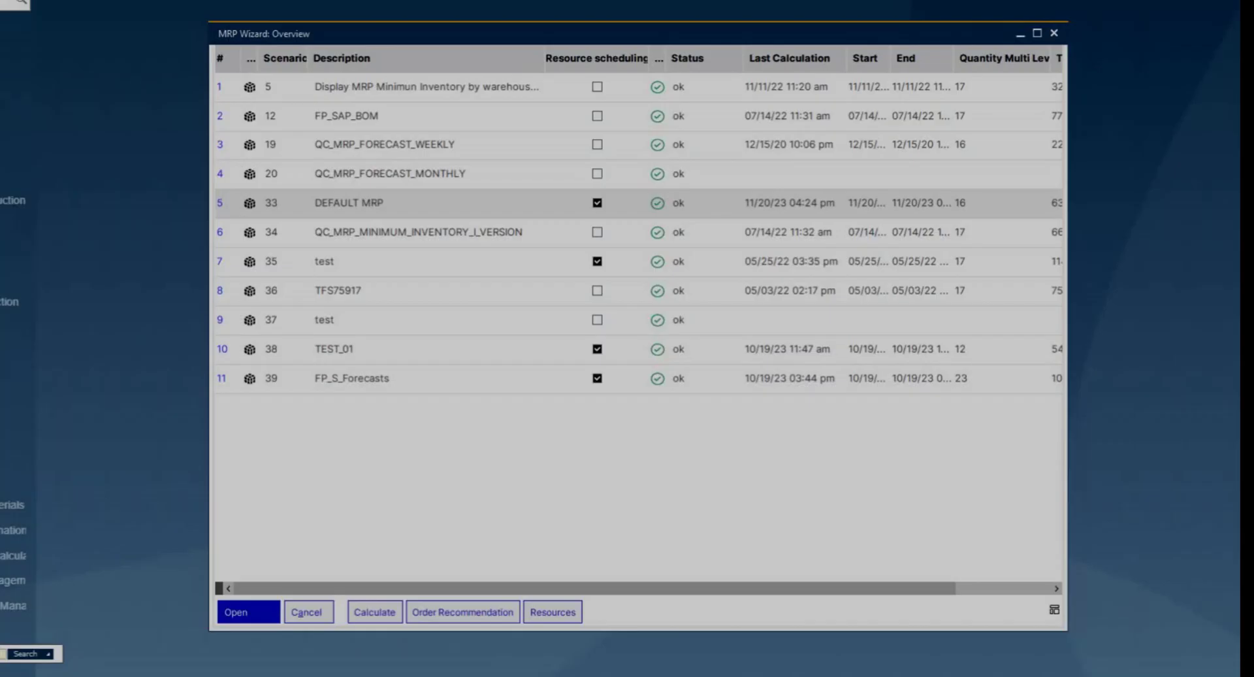
Step: Run the DEFAULT MRP calculation in the foreground despite data-check errors and show its recommendations
{"action": "left_click", "coordinate": [387, 619]}
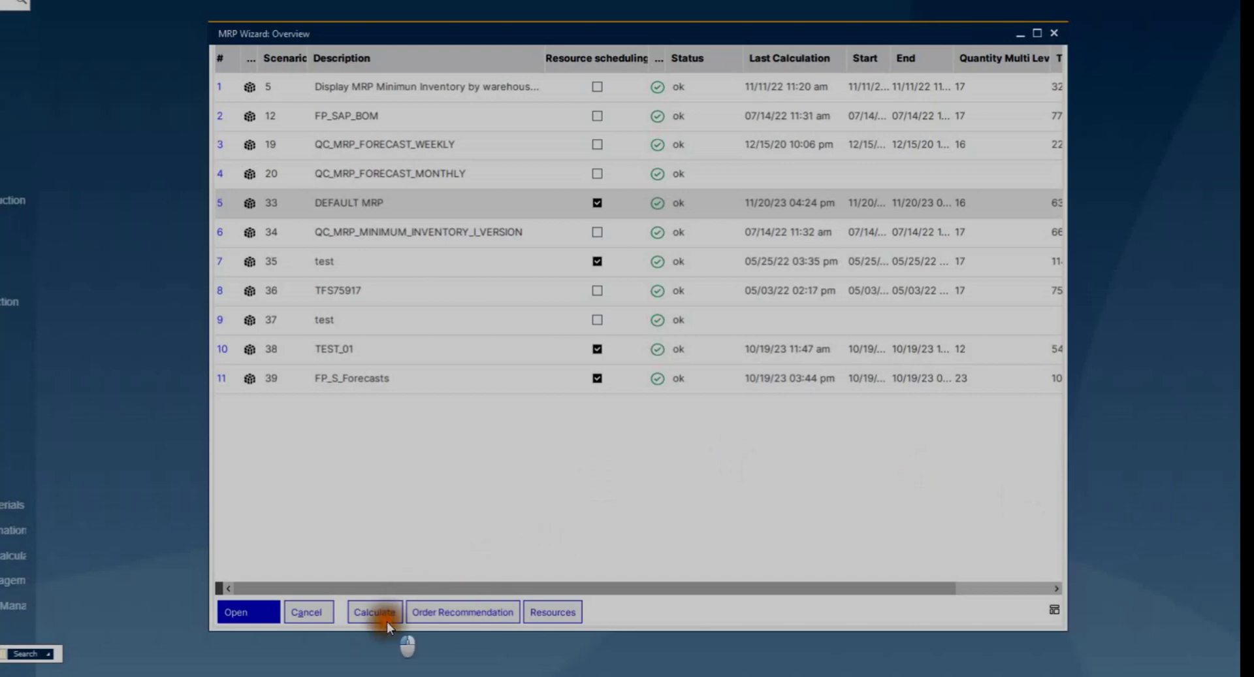
{"action": "left_click", "coordinate": [369, 425]}
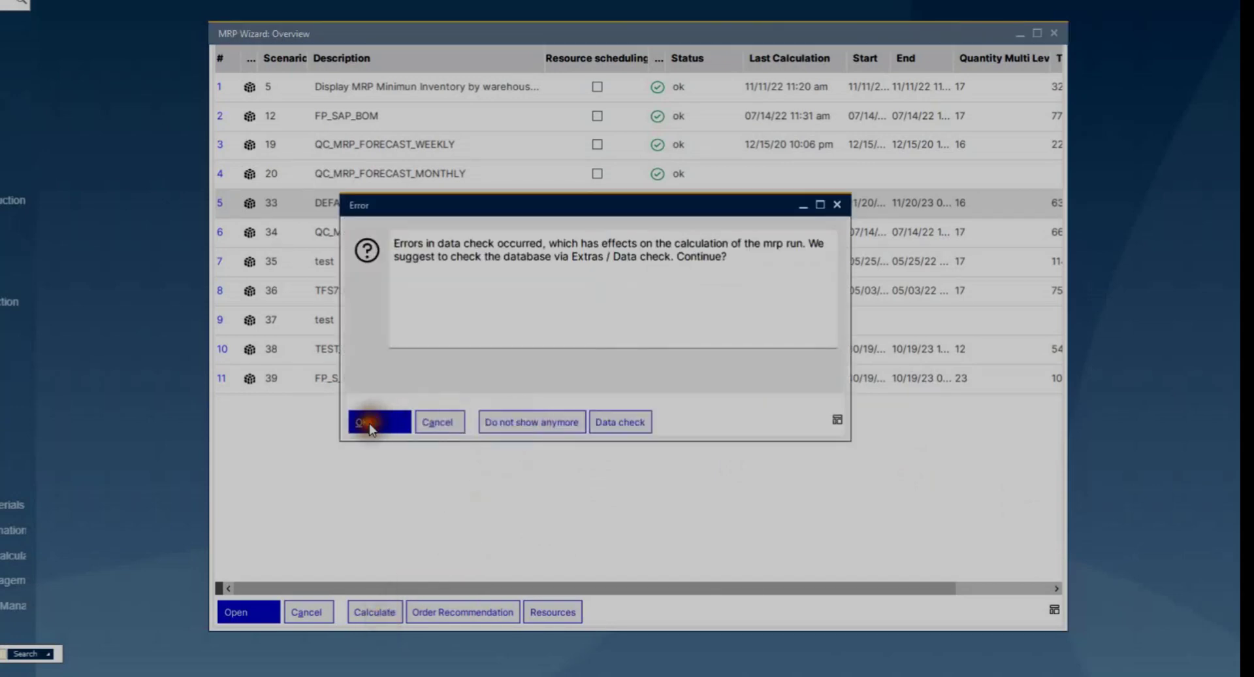
{"action": "left_click", "coordinate": [428, 365]}
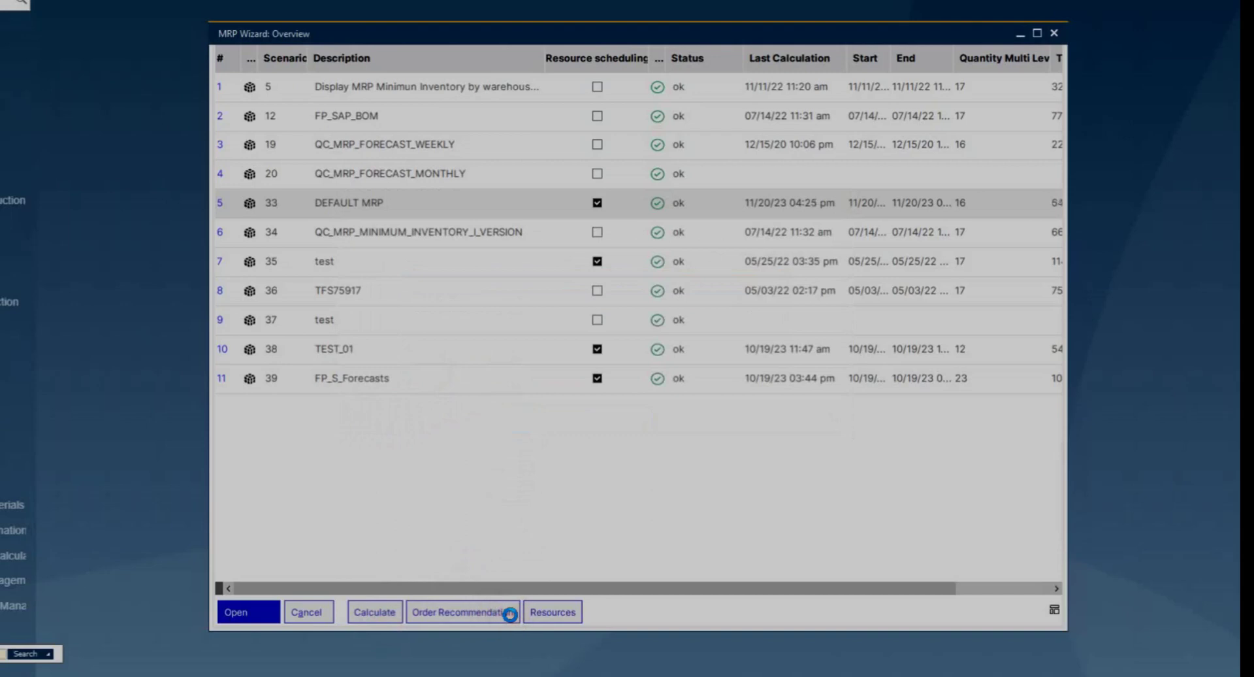
{"action": "left_click", "coordinate": [510, 614]}
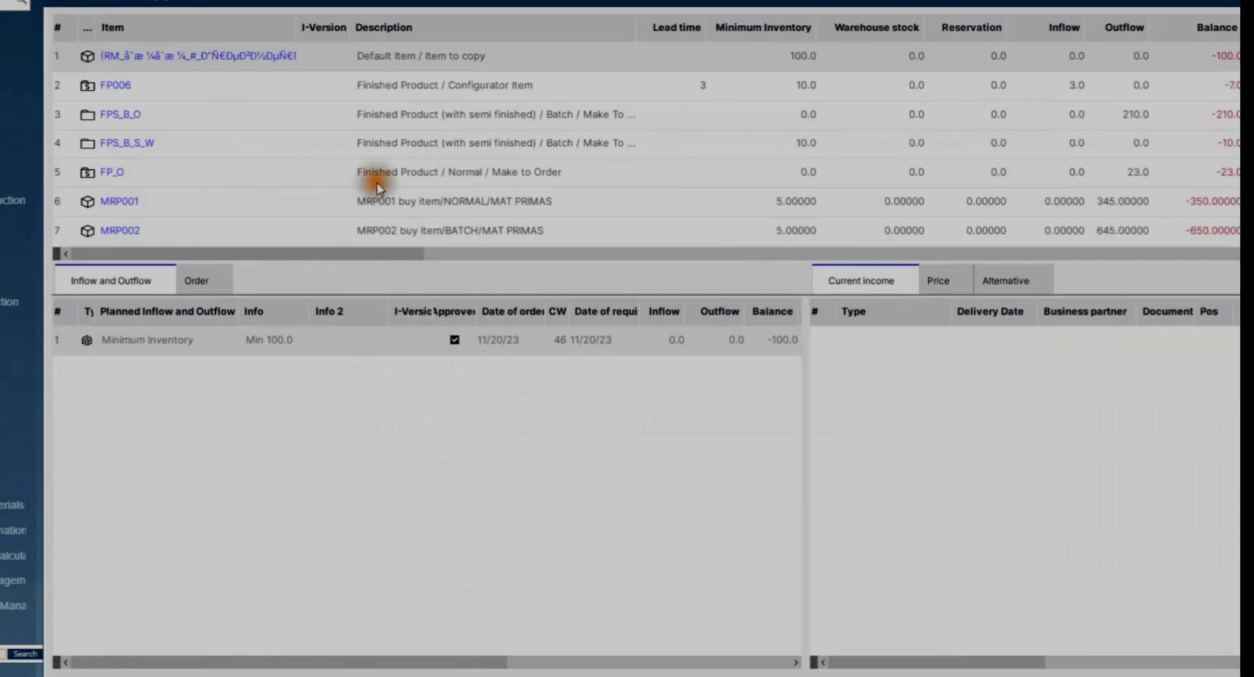
Step: Create a make-to-stock proposal of 100 Pcs for FPS_B_O in the Make form
{"action": "left_click", "coordinate": [352, 115]}
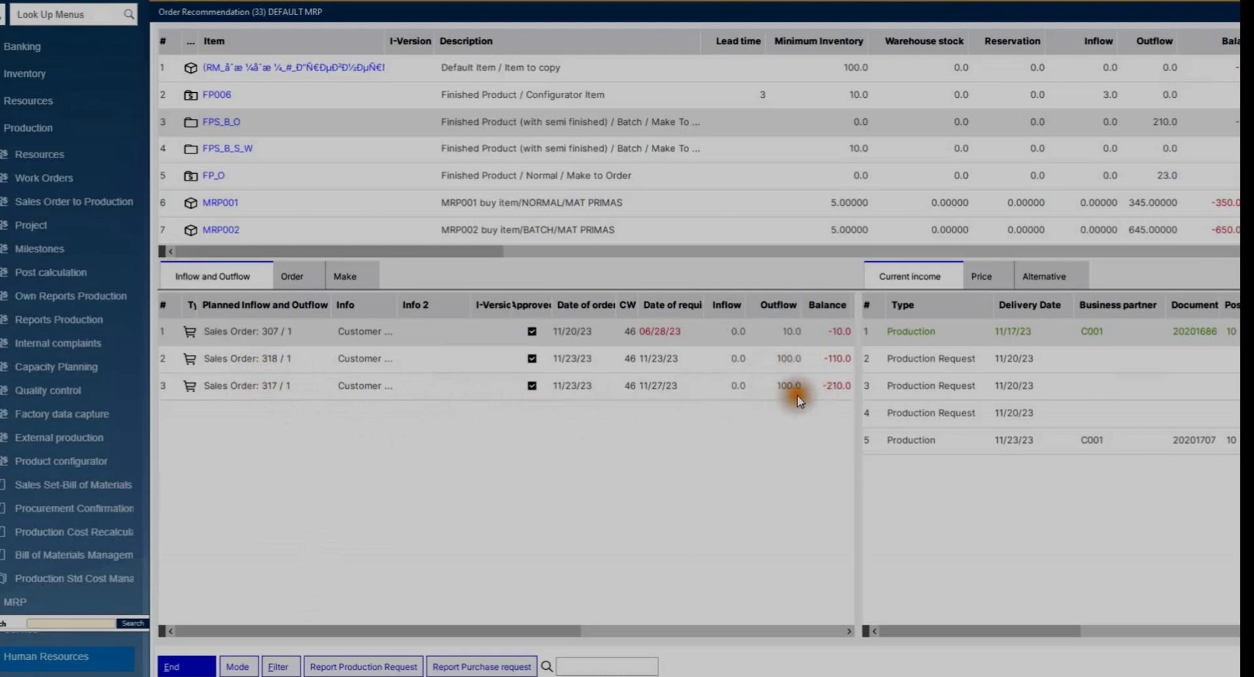
{"action": "left_click", "coordinate": [456, 339]}
{"action": "left_click", "coordinate": [343, 277]}
{"action": "left_click", "coordinate": [261, 332]}
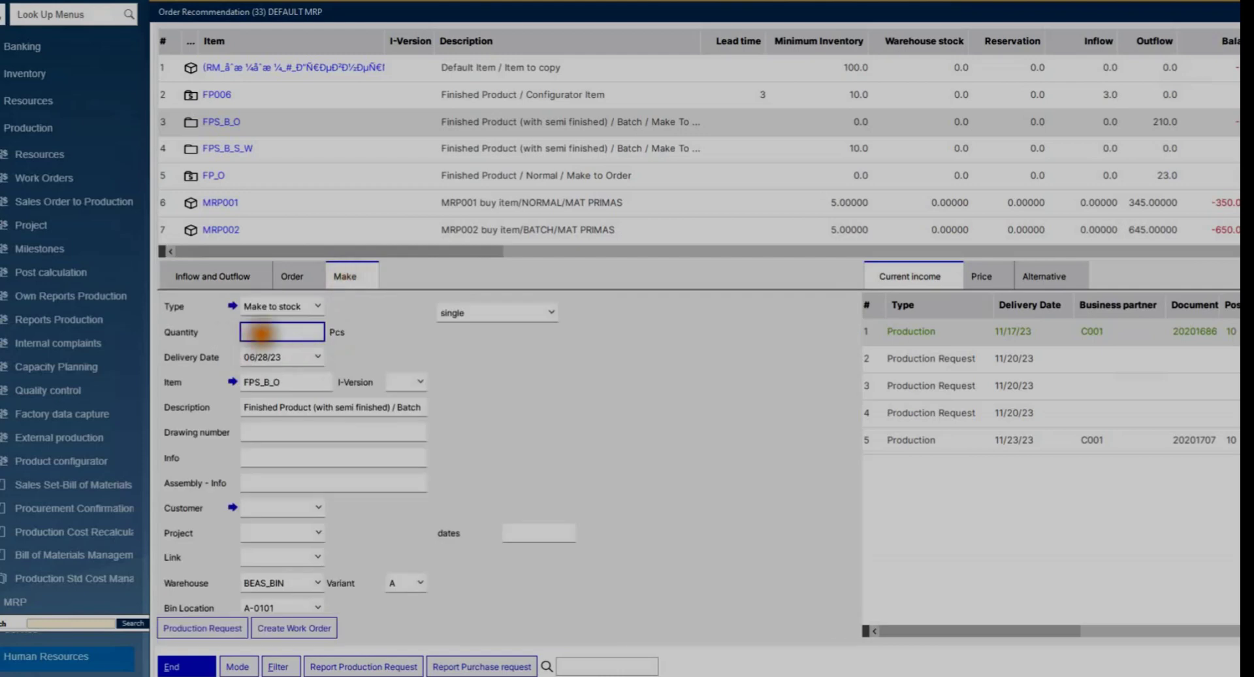
{"action": "type", "text": "100"}
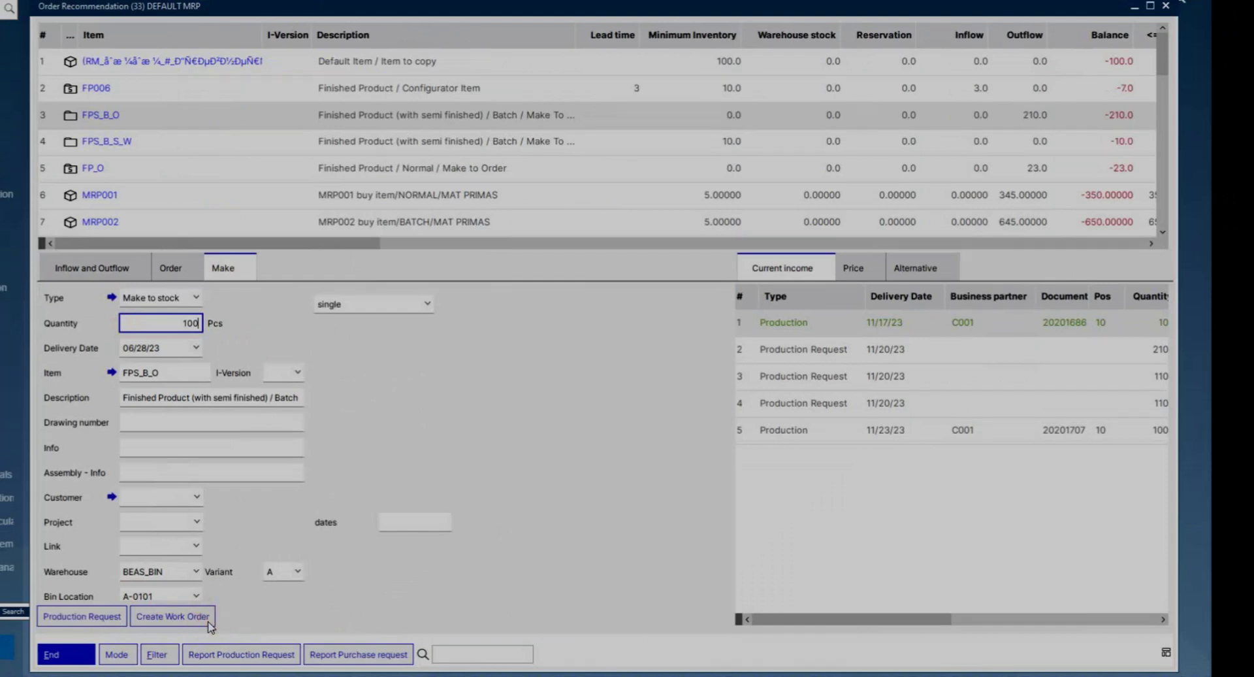
Step: Switch to the request view, select the 210-Pcs FPS_B_O line and create the documents
{"action": "left_click", "coordinate": [118, 654]}
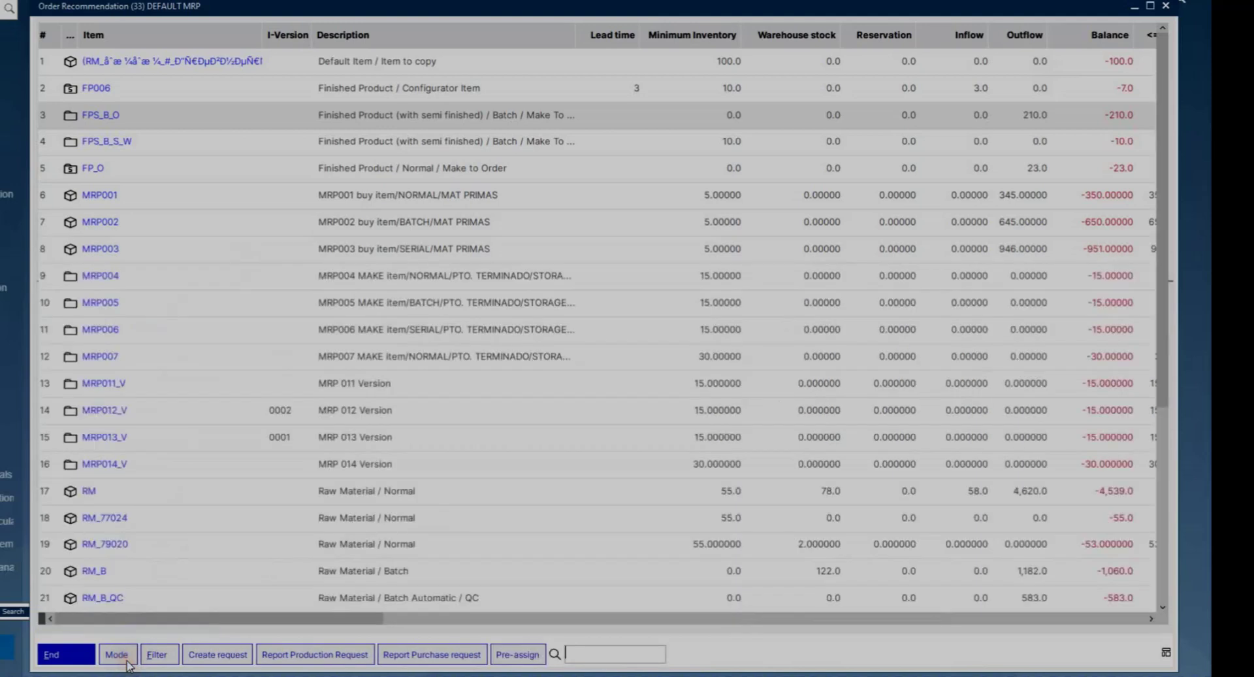
{"action": "left_click_drag", "start_coordinate": [362, 619], "coordinate": [672, 641]}
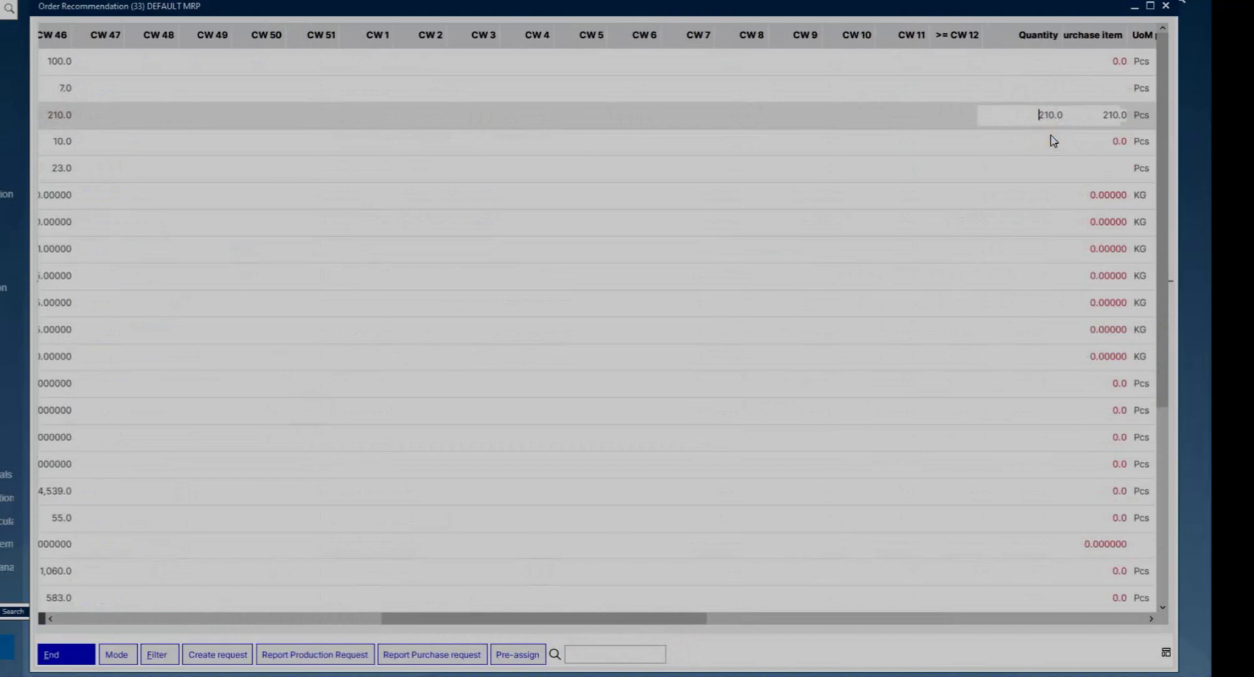
{"action": "left_click", "coordinate": [243, 655]}
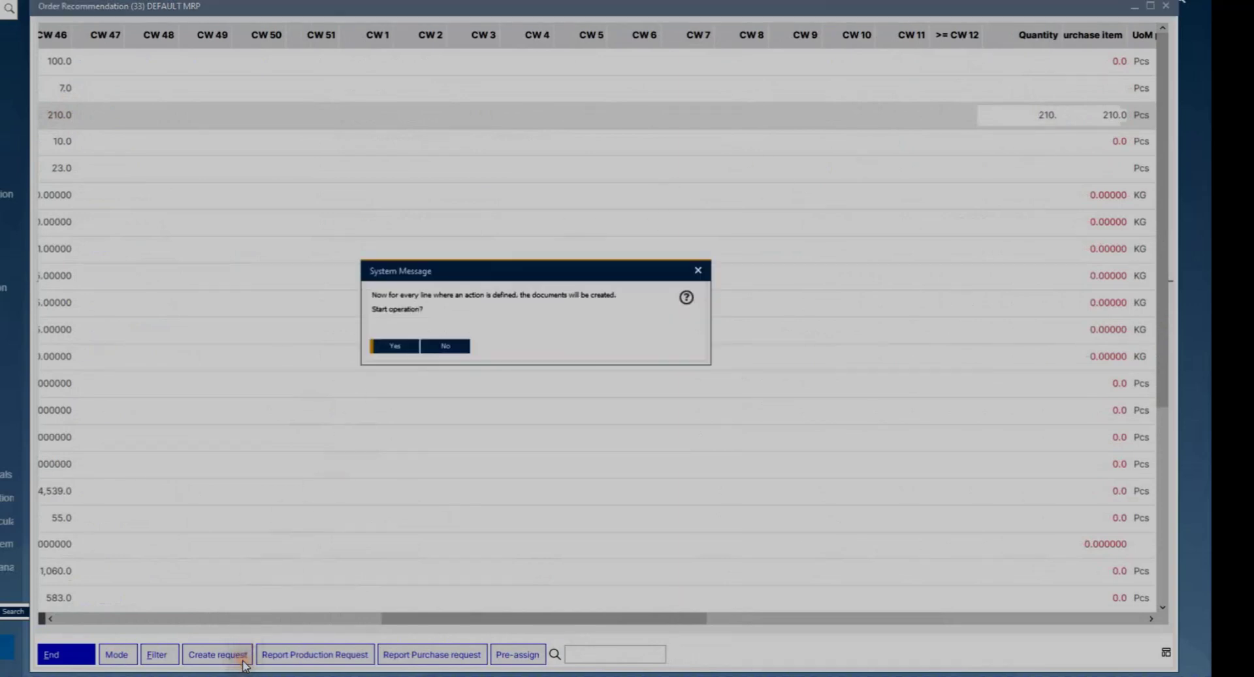
{"action": "left_click", "coordinate": [396, 346]}
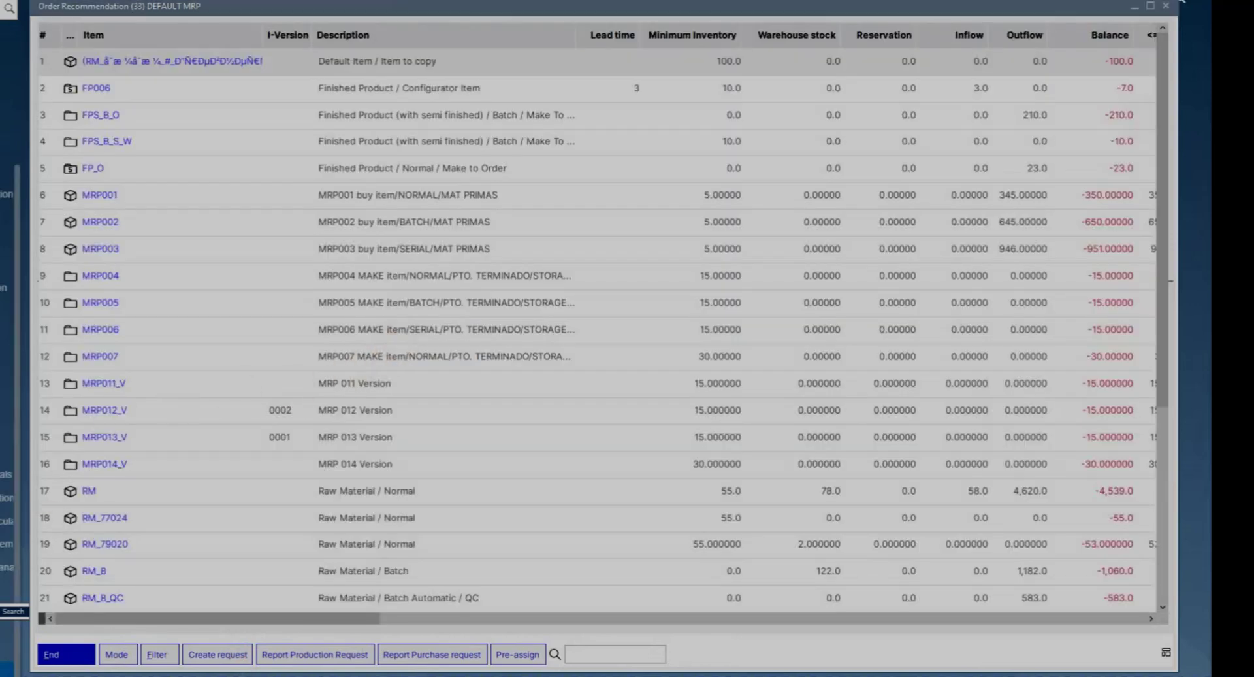
Step: Locate sales order 318's FPS_B_O line and select its 100-Pcs planned quantity
{"action": "left_click", "coordinate": [1135, 6]}
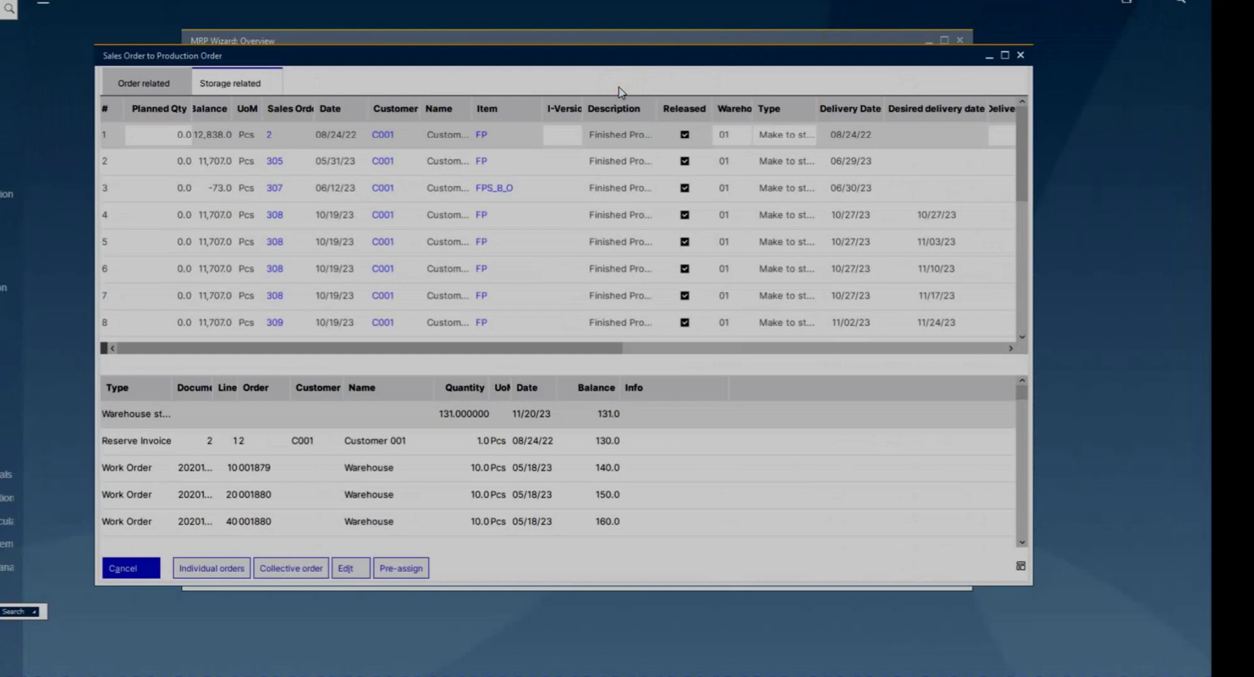
{"action": "scroll", "coordinate": [253, 322], "scroll_direction": "down", "scroll_amount": 4}
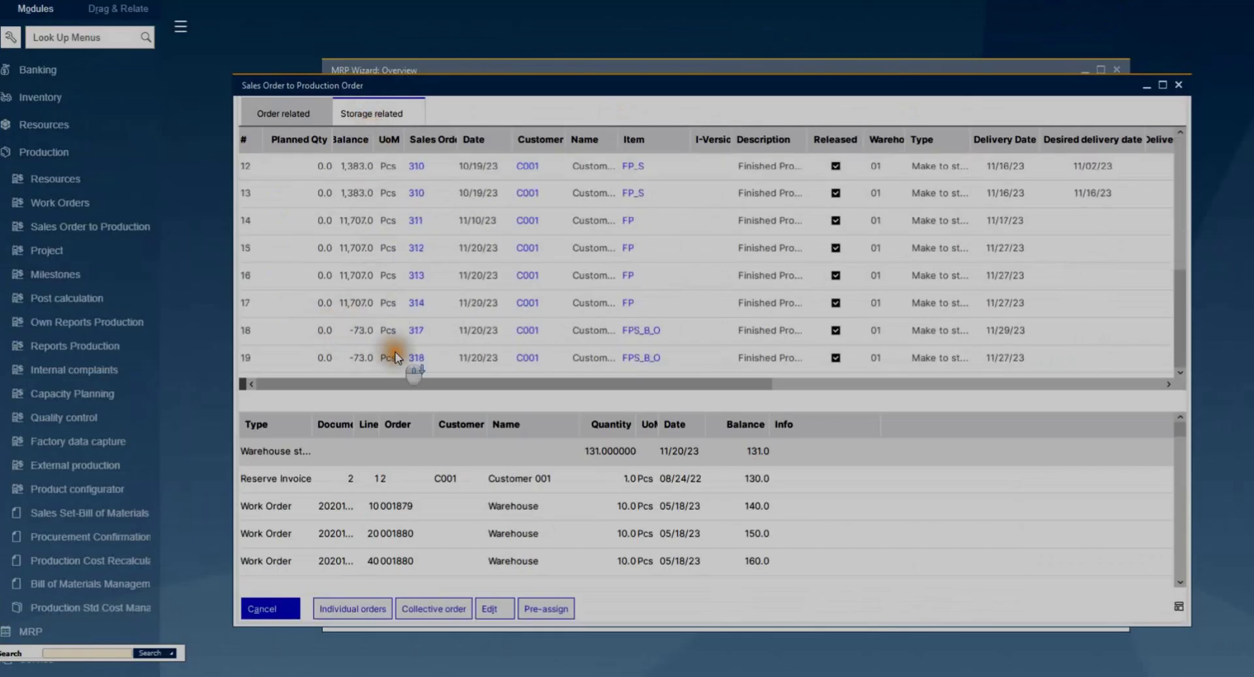
{"action": "left_click", "coordinate": [359, 360]}
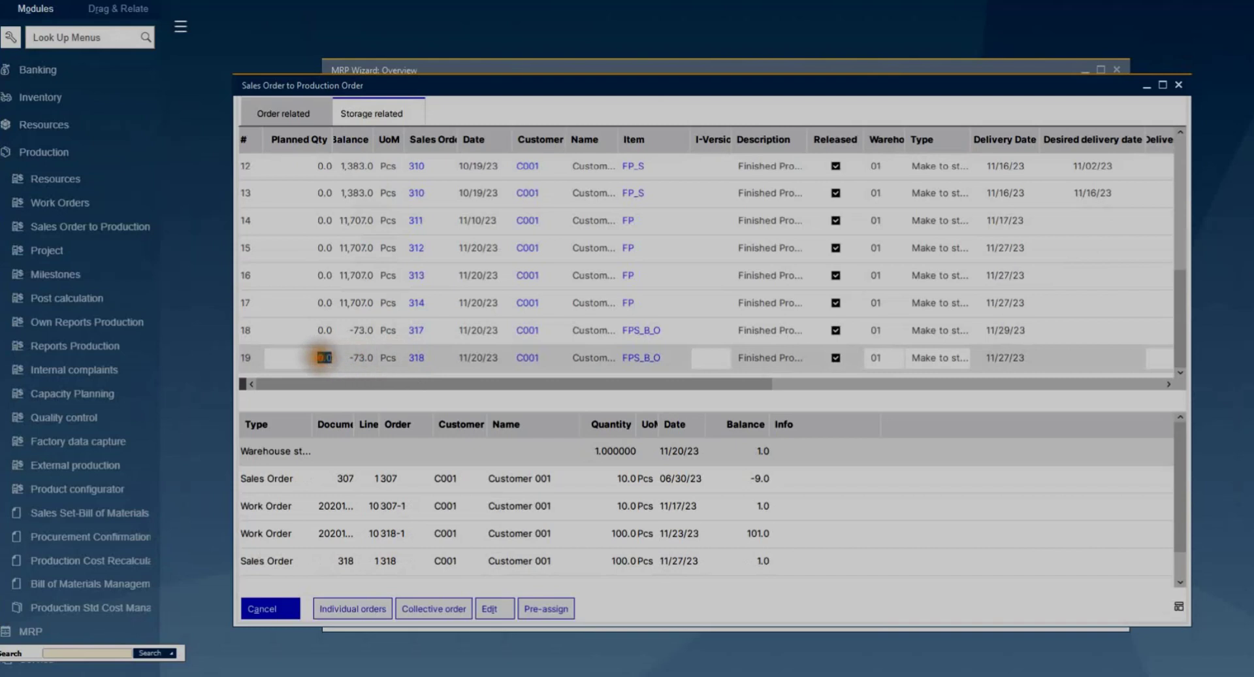